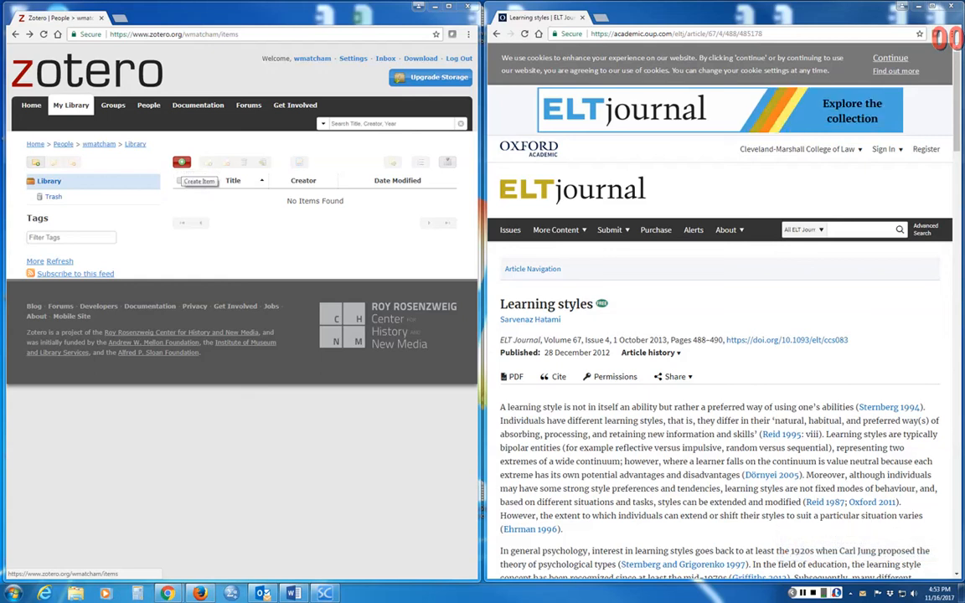
Create a new library item of the Journal Article type.
left_click(181, 162)
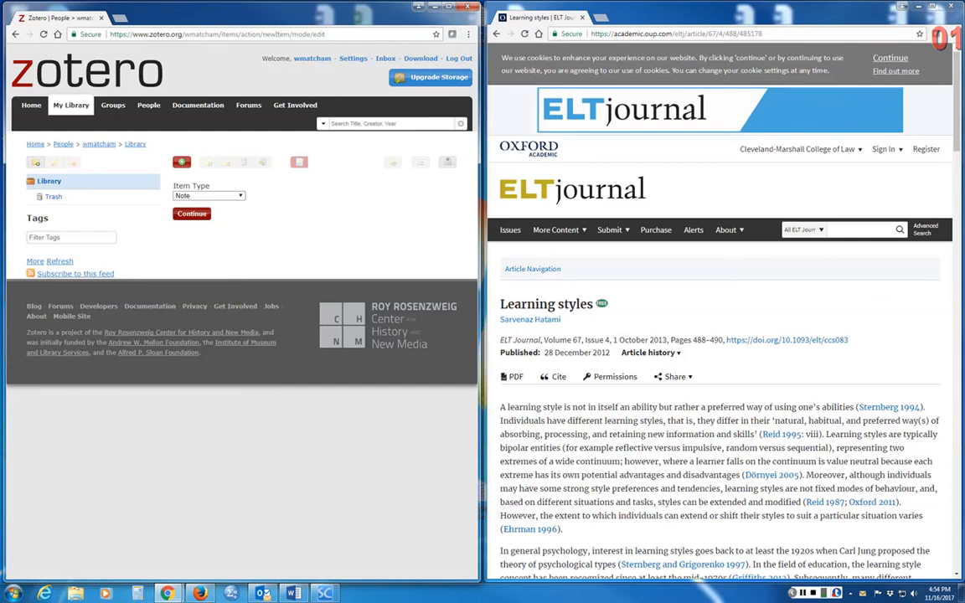
left_click(209, 196)
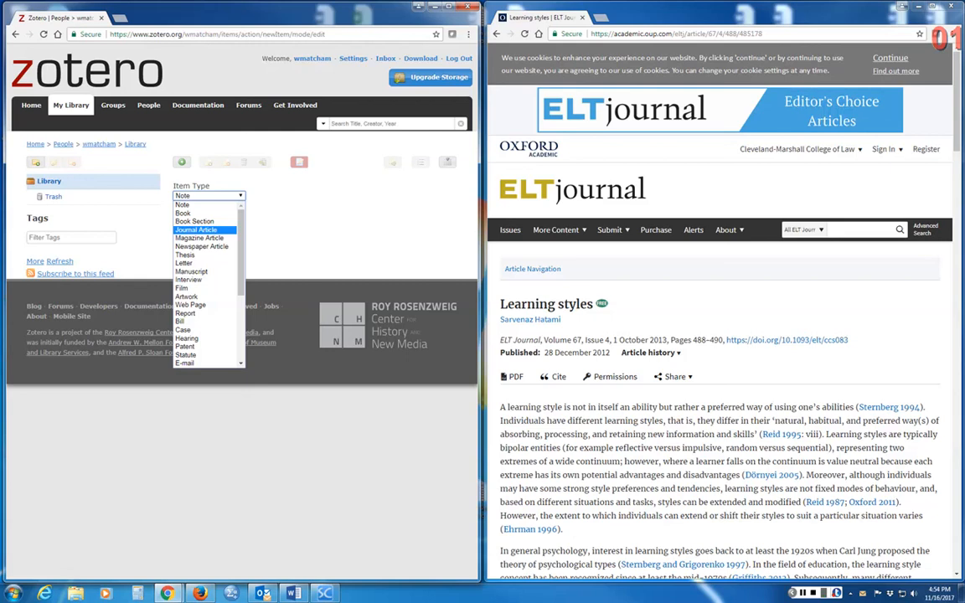
key("Return")
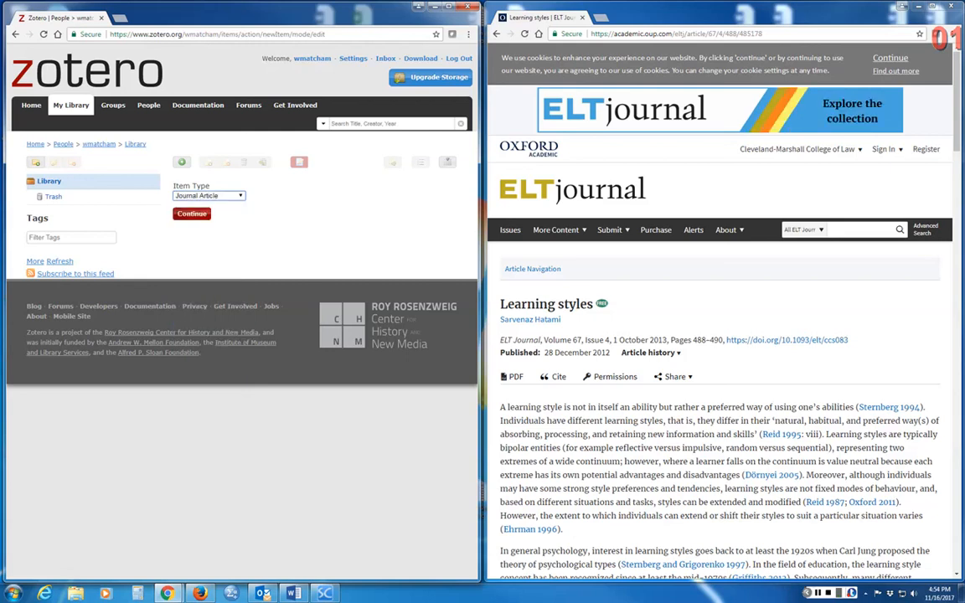
left_click(191, 213)
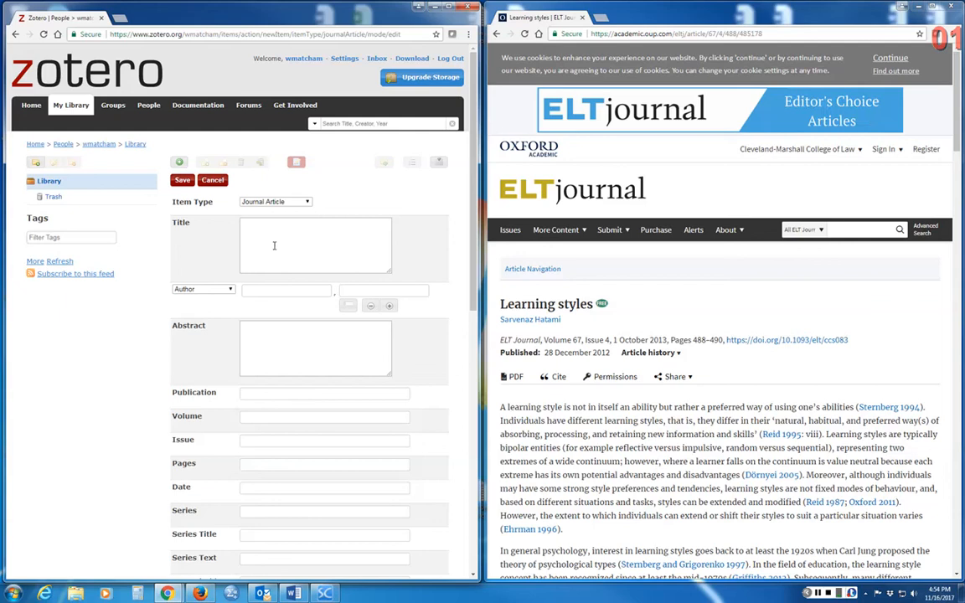
Enter "Learning styles" as the article title, correcting the misspelled first word.
left_click(274, 246)
type("Leraning styles")
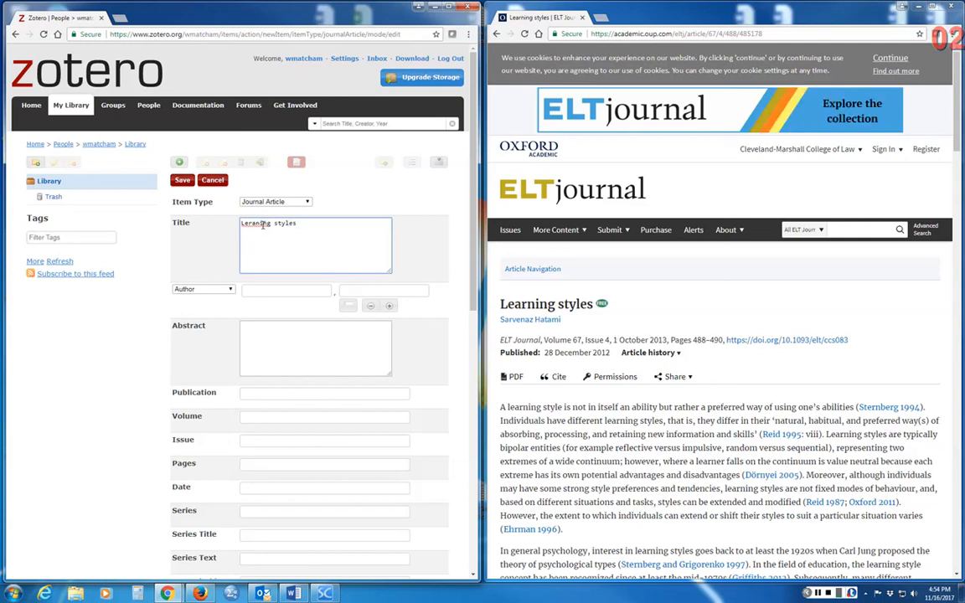
right_click(263, 224)
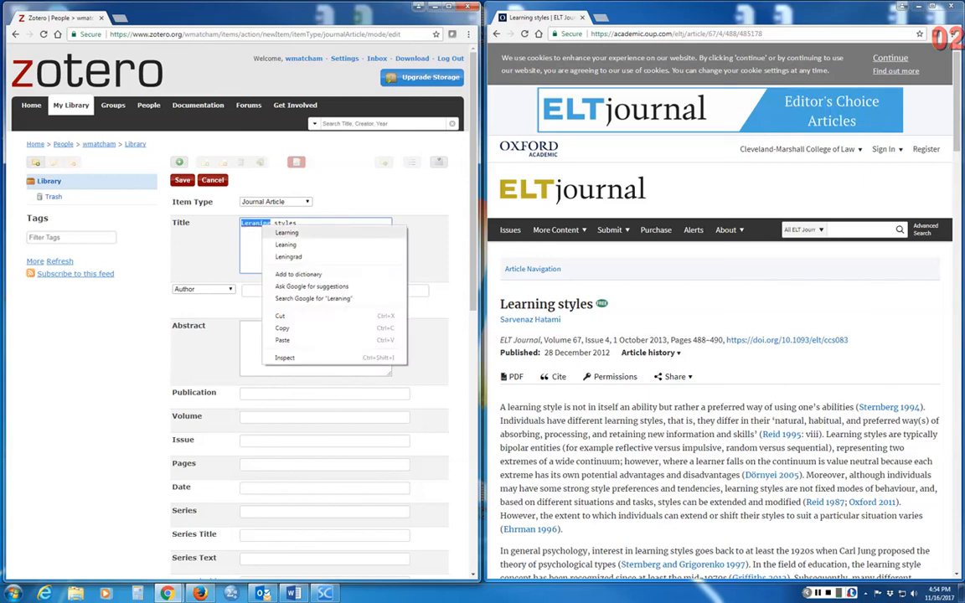
left_click(286, 232)
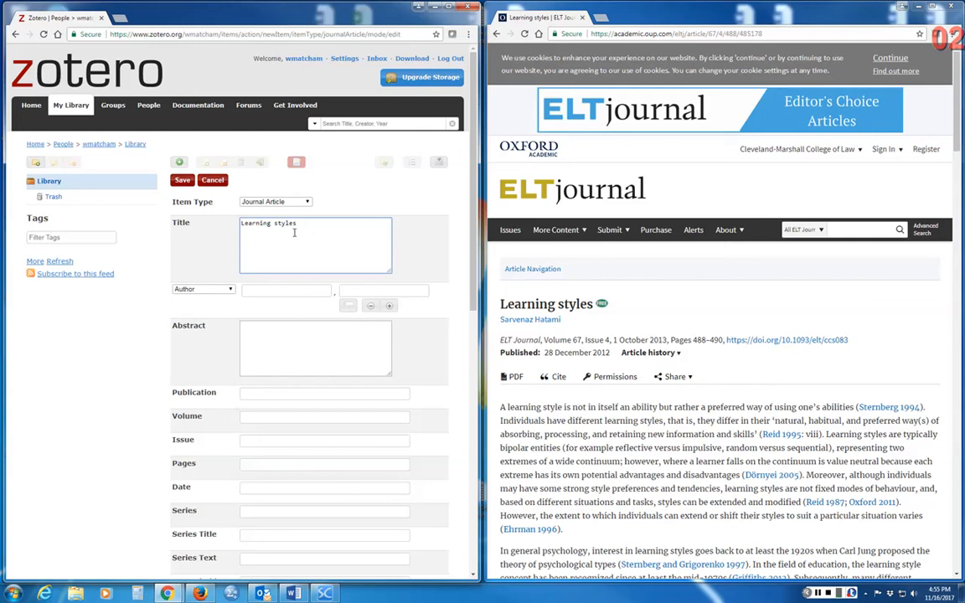
Enter the article author's last name and first name as shown on the journal page.
left_click(269, 291)
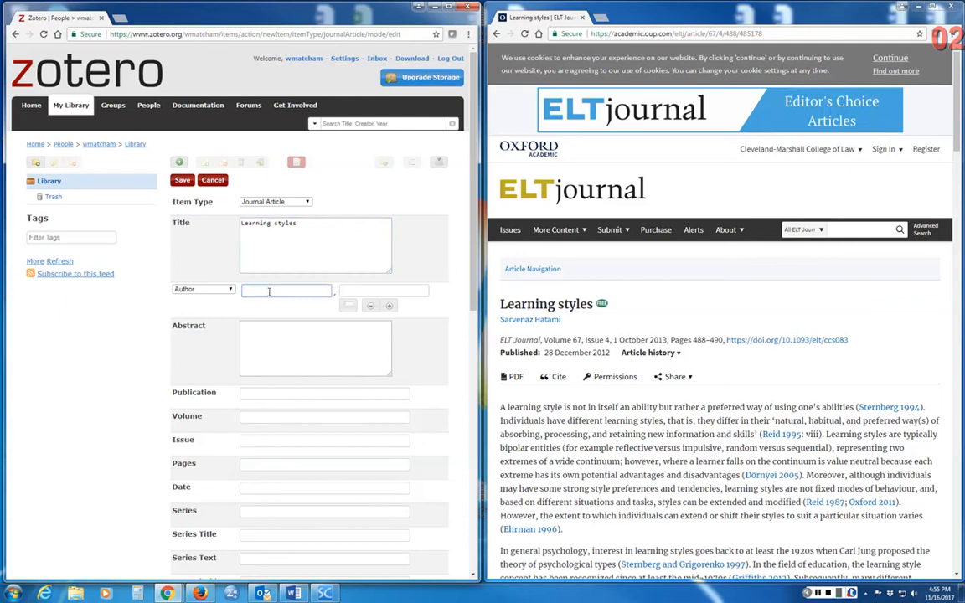
type("Sar")
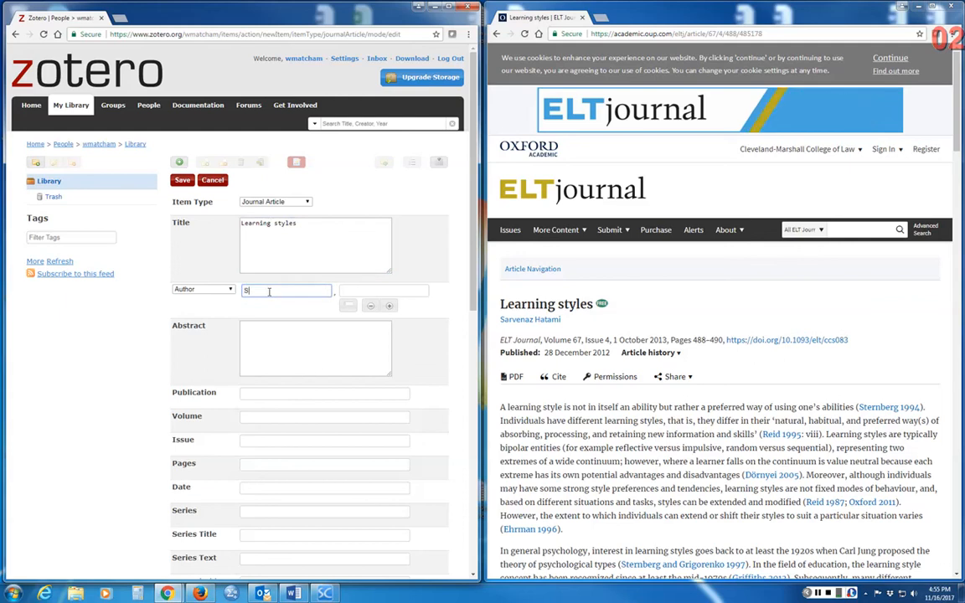
key("BackSpace")
key("BackSpace")
key("BackSpace")
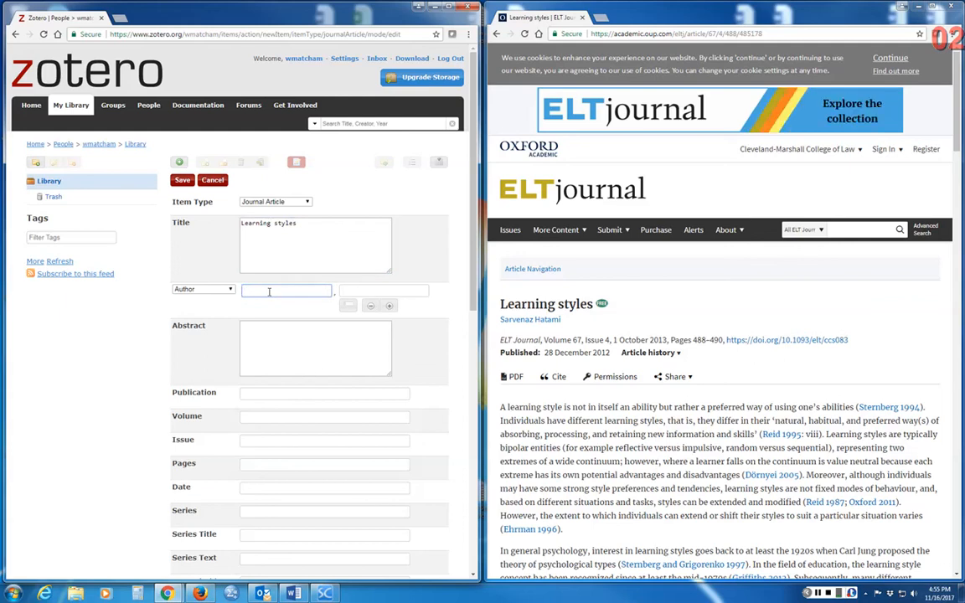
type("hatami")
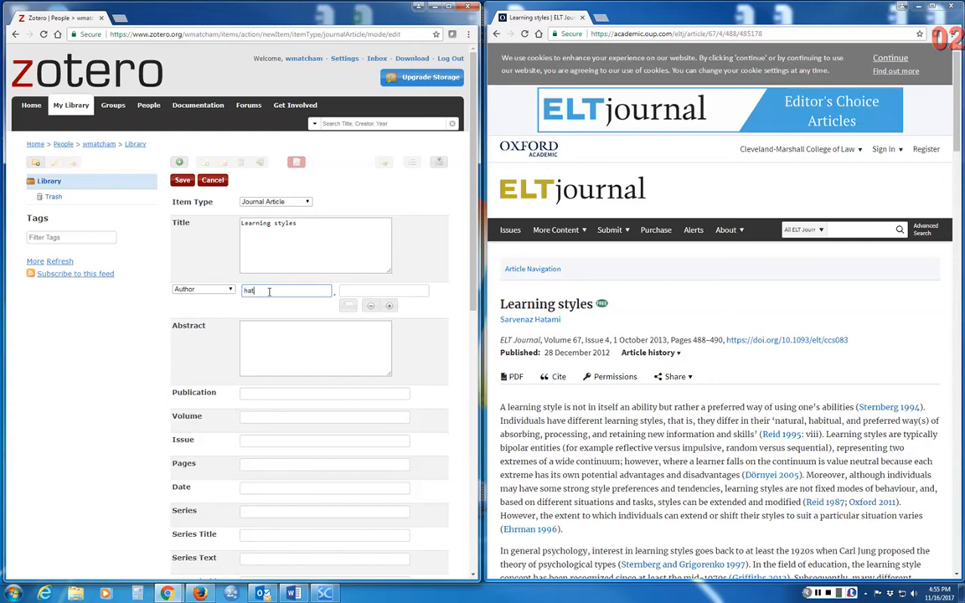
key("BackSpace")
key("BackSpace")
key("BackSpace")
key("BackSpace")
key("BackSpace")
key("BackSpace")
type("Ha")
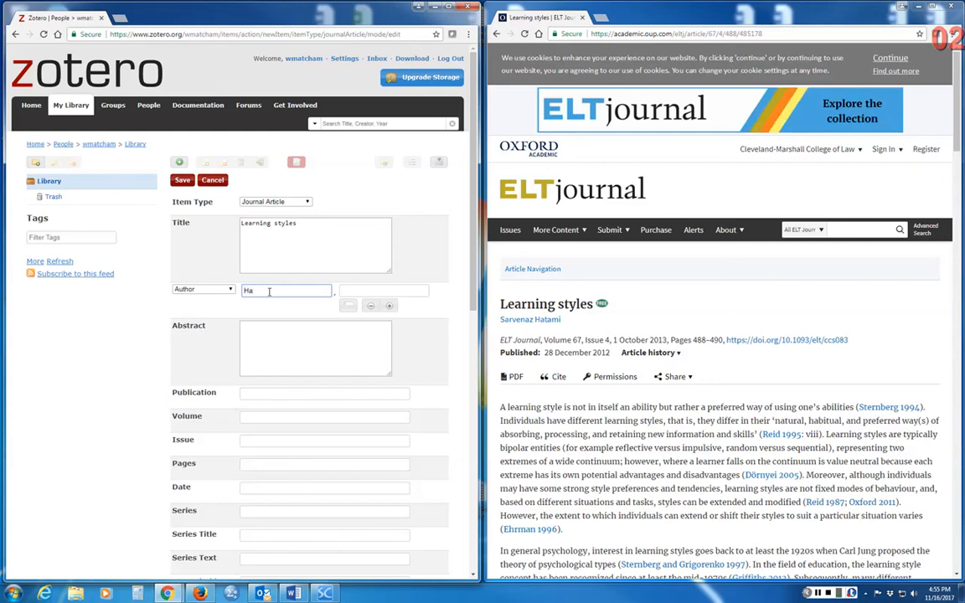
type("tami")
key("Tab")
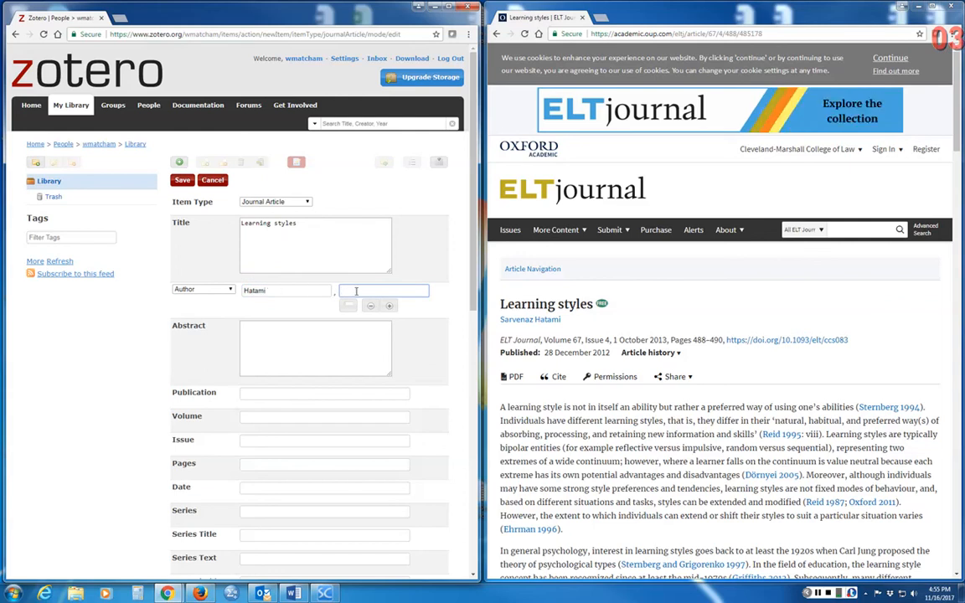
type("Sarvenaz")
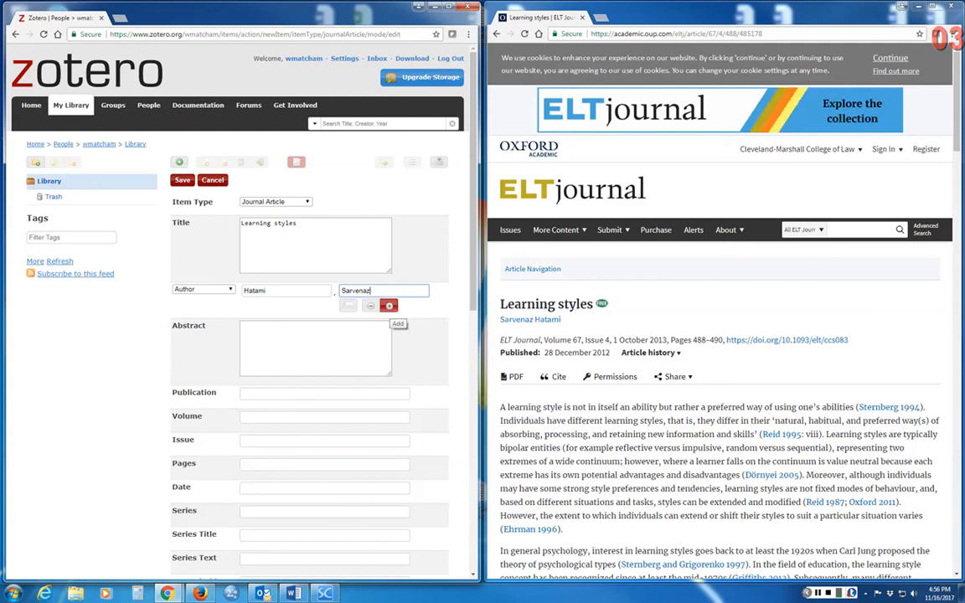
Add a blank second author row and remove it, and check the available creator roles without changing Author.
left_click(390, 306)
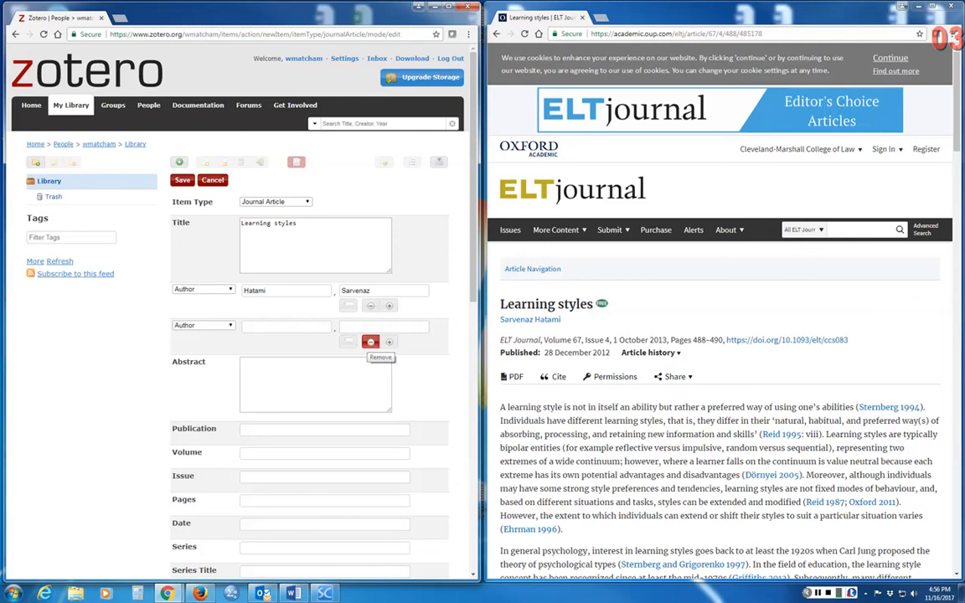
left_click(370, 342)
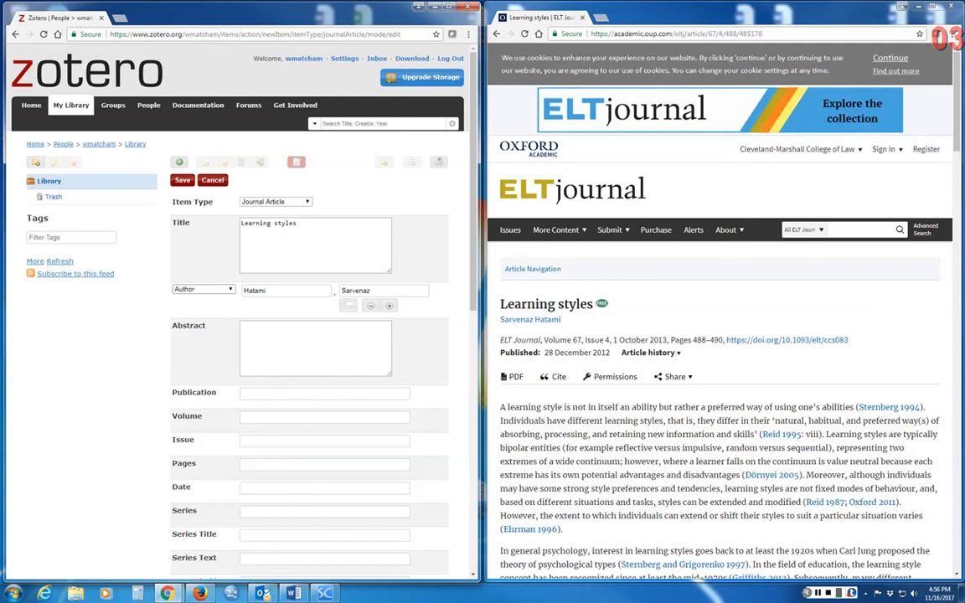
left_click(206, 290)
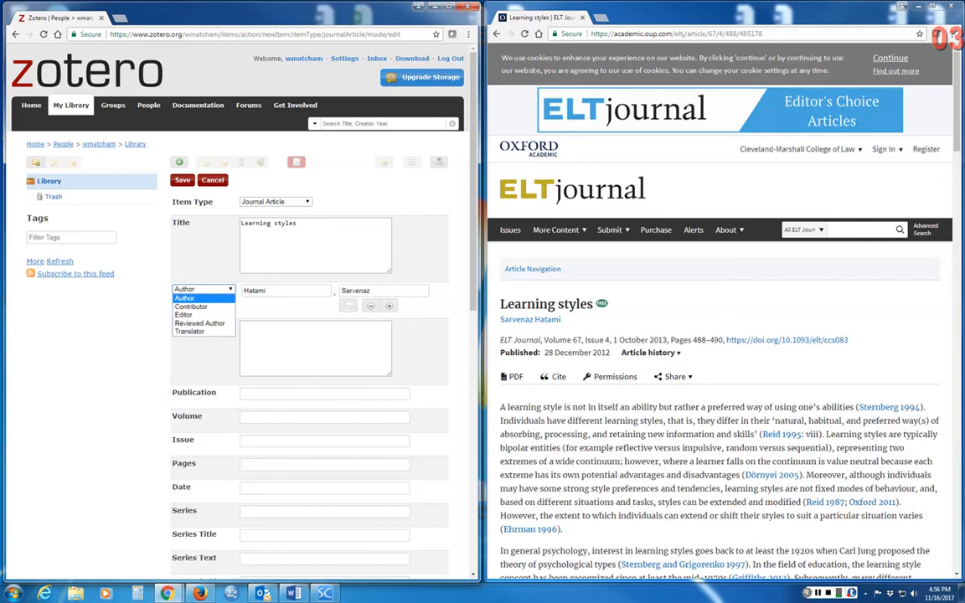
left_click(308, 339)
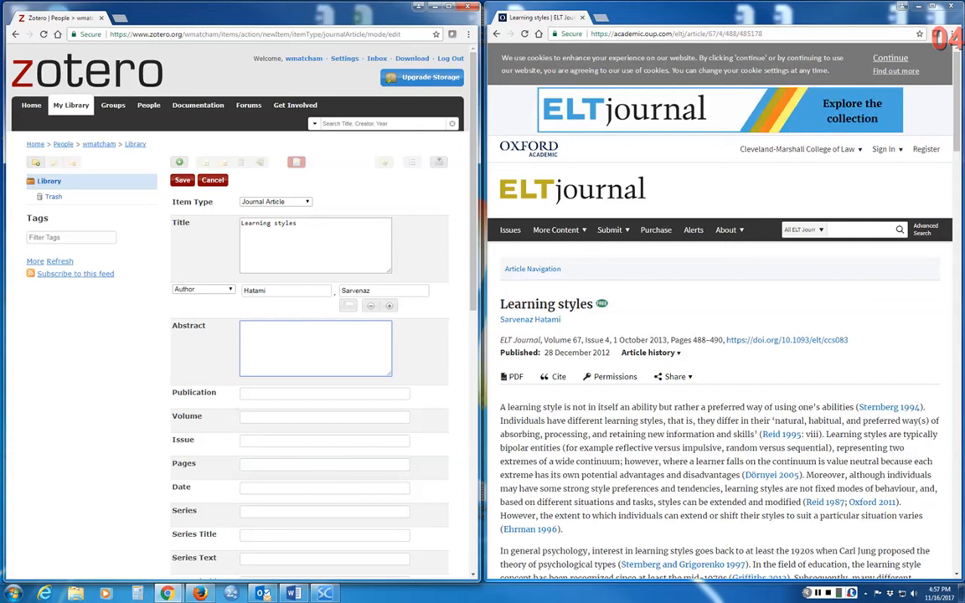
Copy the article's first two sentences, ending with "(Reid 1995: viii)", from the journal page into the item's Abstract.
left_click(501, 407)
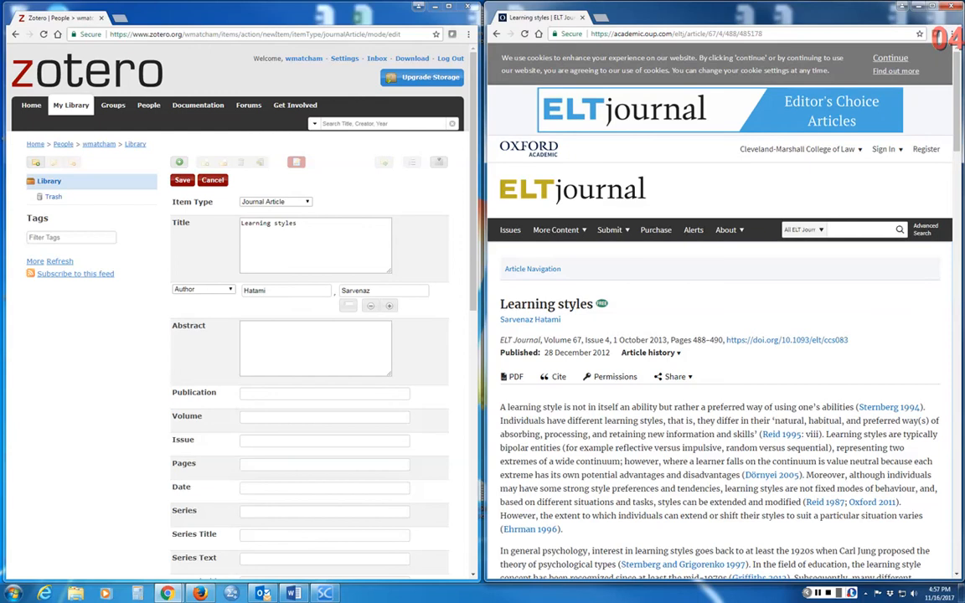
left_click_drag(825, 434, 503, 268)
left_click(501, 407)
left_click_drag(501, 407, 822, 434)
left_click(501, 407)
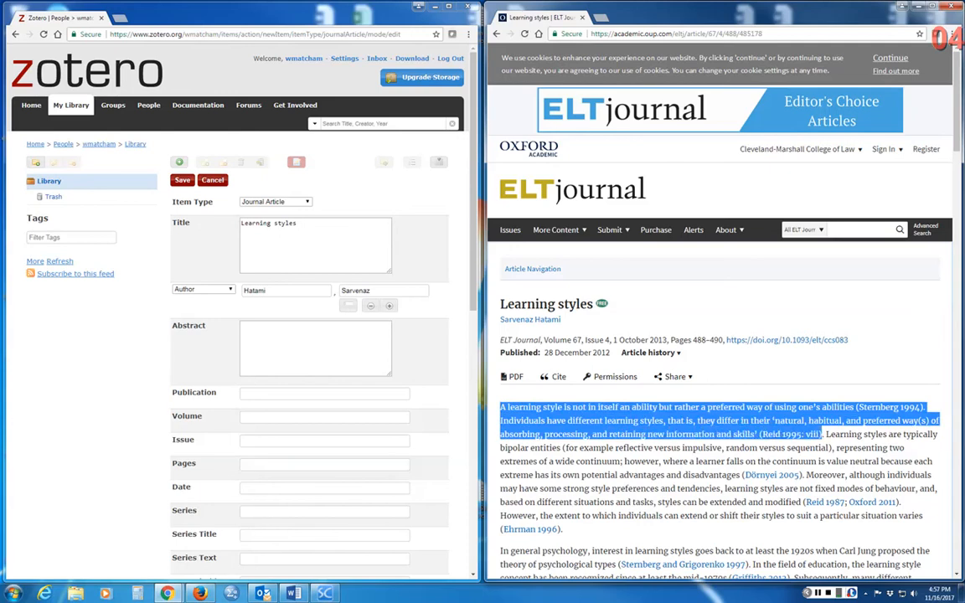
right_click(726, 422)
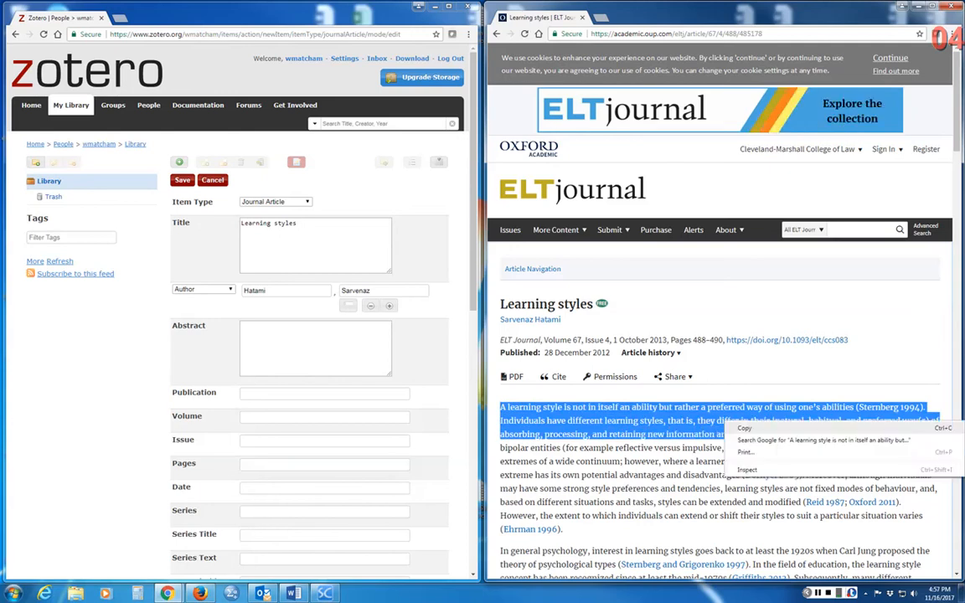
left_click(745, 429)
left_click(300, 353)
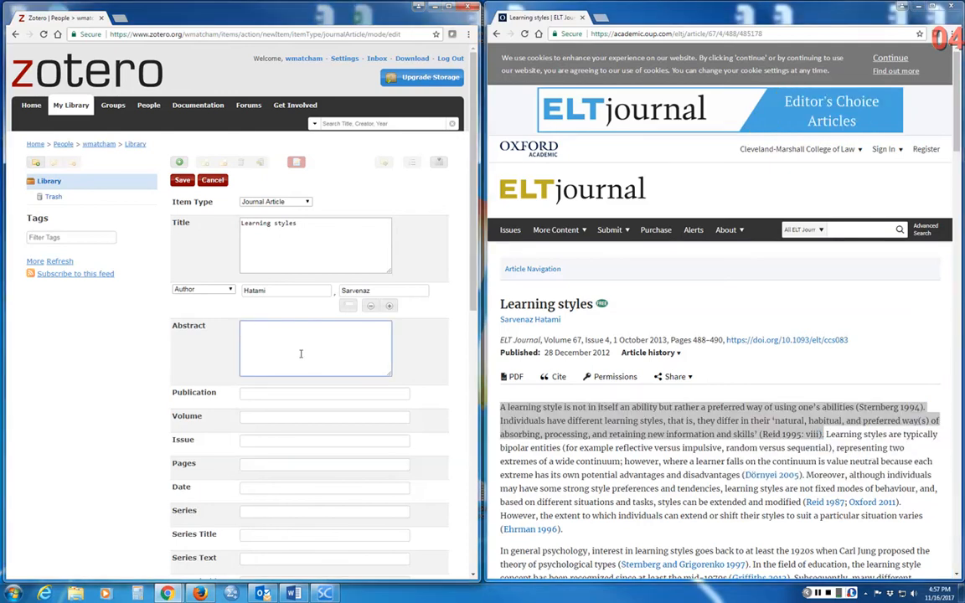
key("ctrl+v")
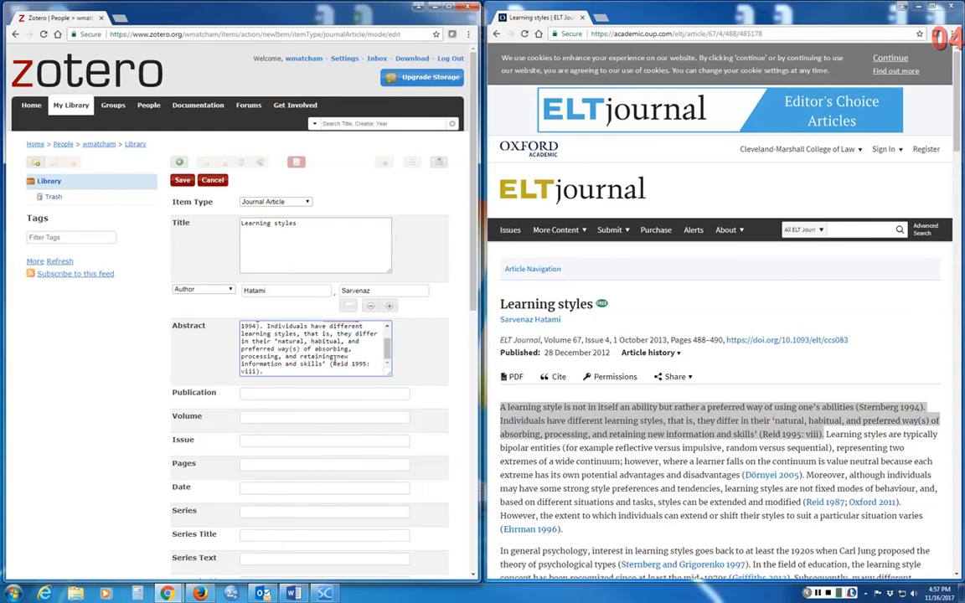
Fill in the publication as "ELT Journal" with volume 67 and issue 4.
left_click(264, 394)
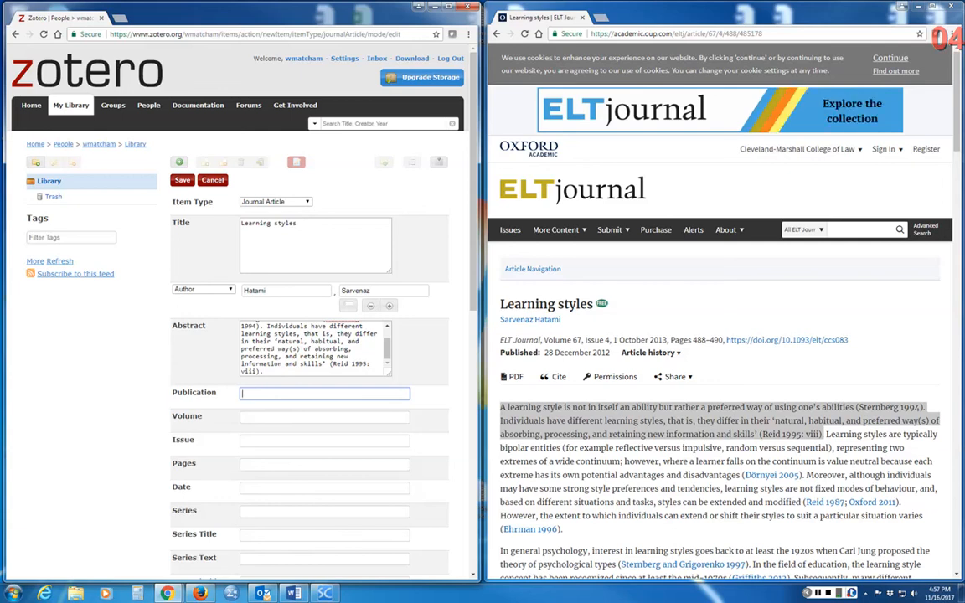
type("EL")
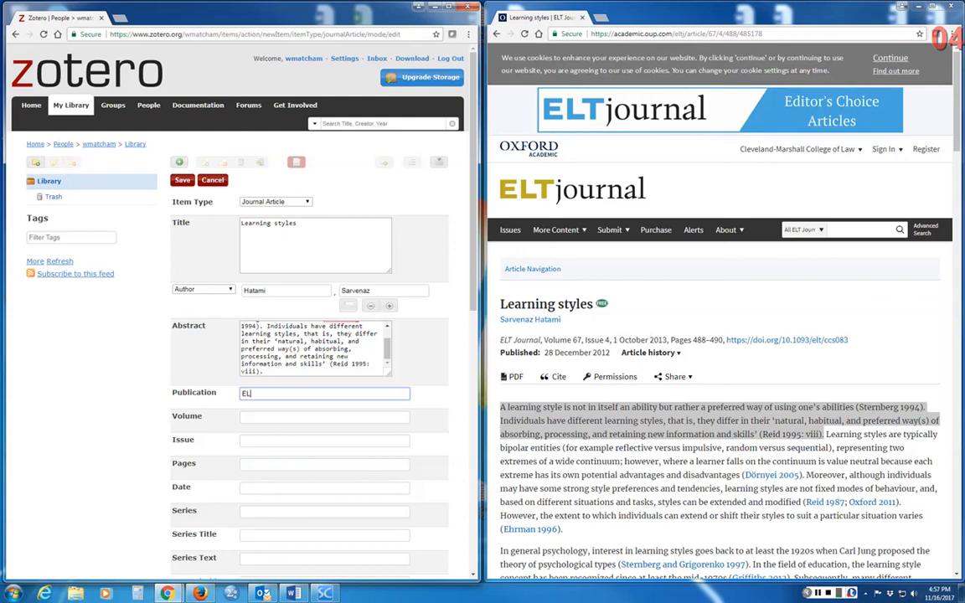
type("T Journal")
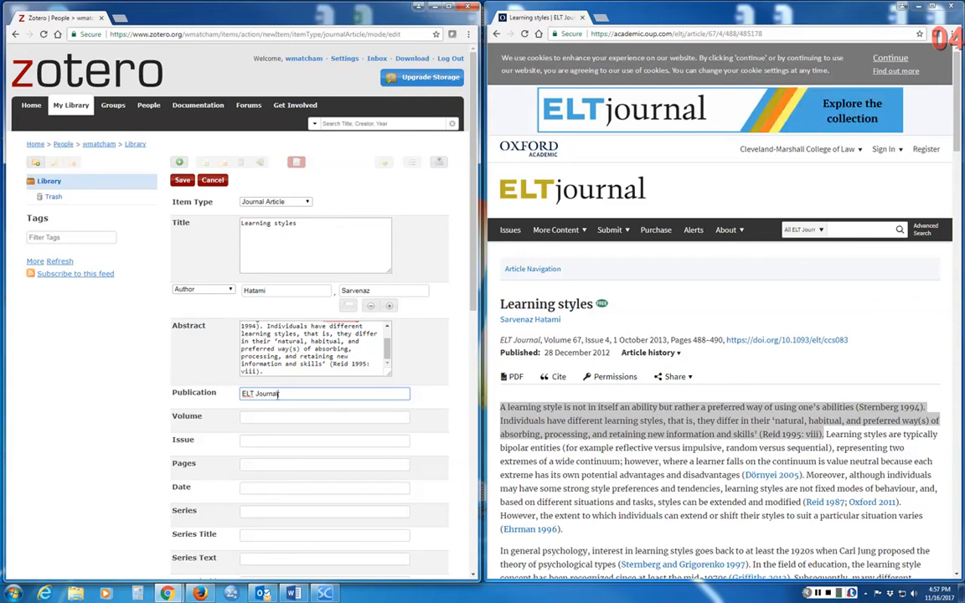
left_click(249, 416)
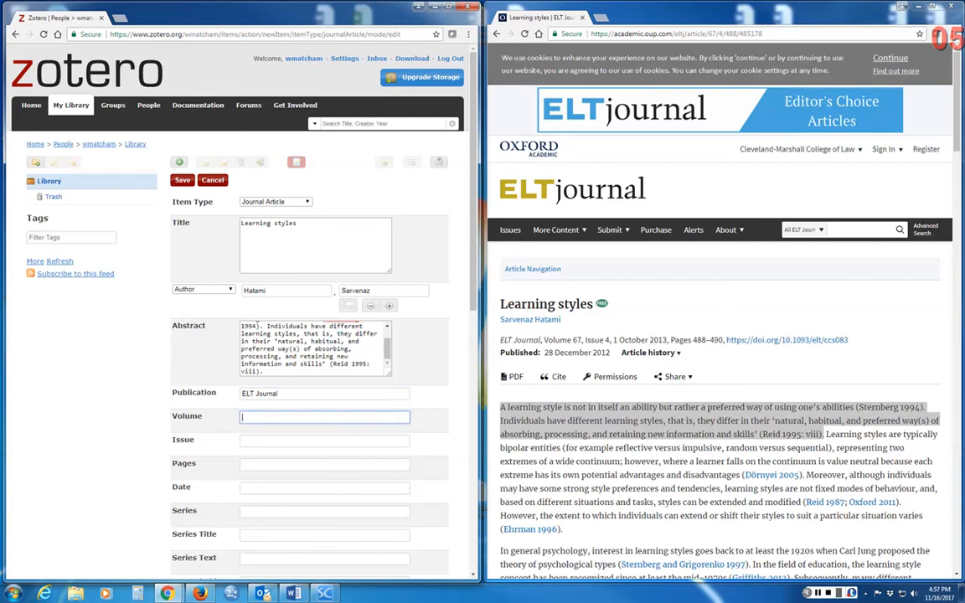
type("67")
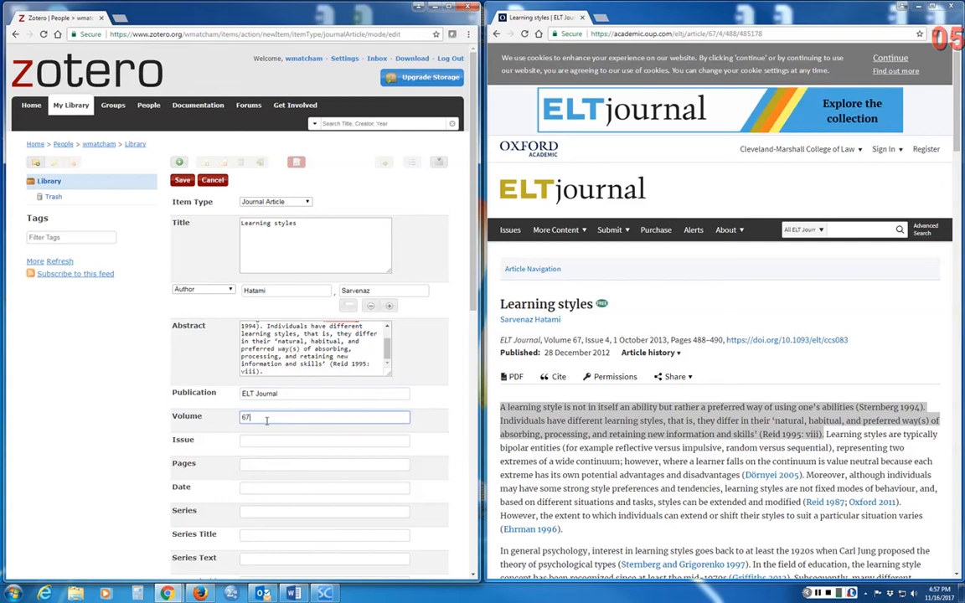
left_click(253, 442)
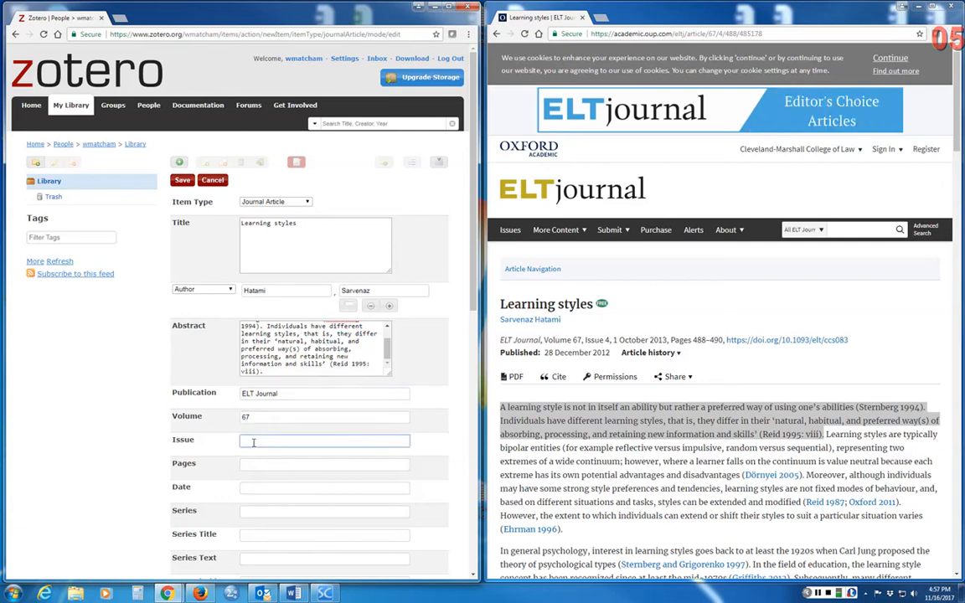
type("4")
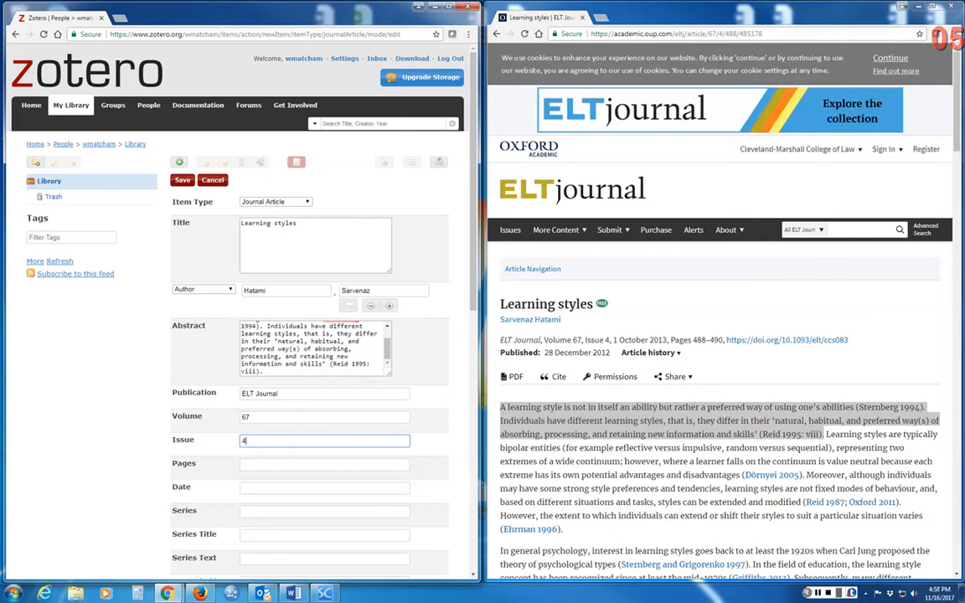
Set the article's pages to 488-490 and its date to 2013.
left_click(259, 464)
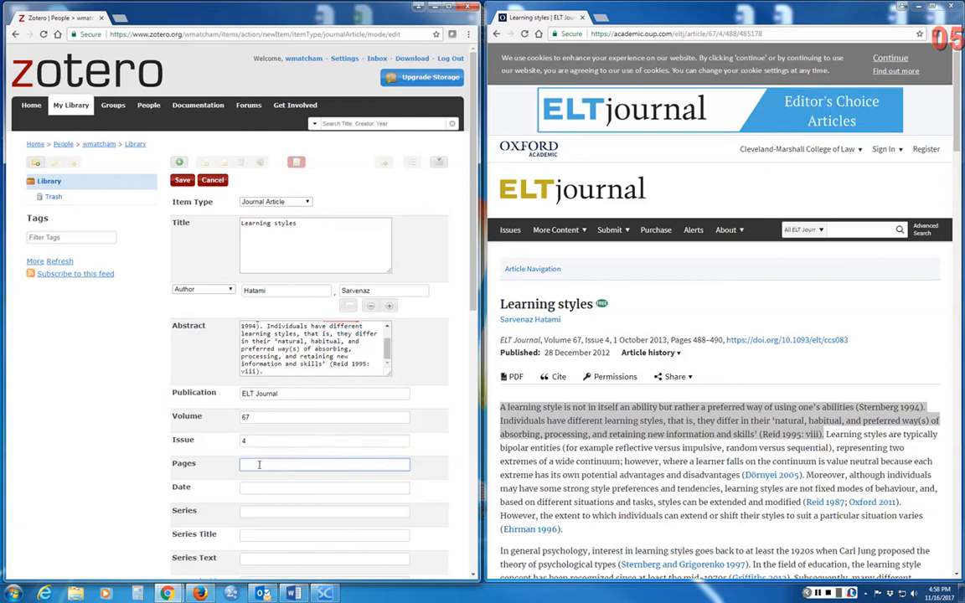
type("488-4")
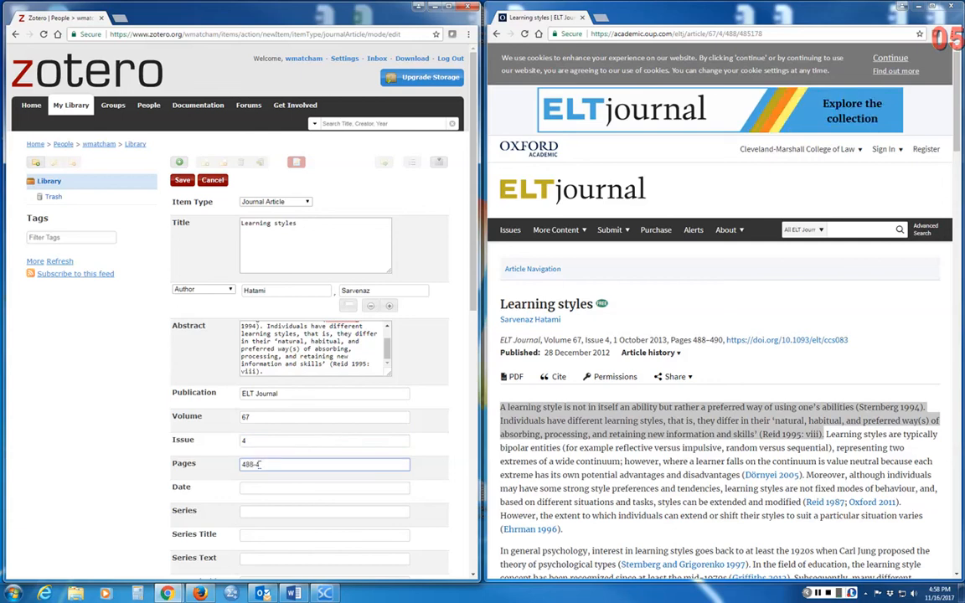
type("90")
left_click(251, 489)
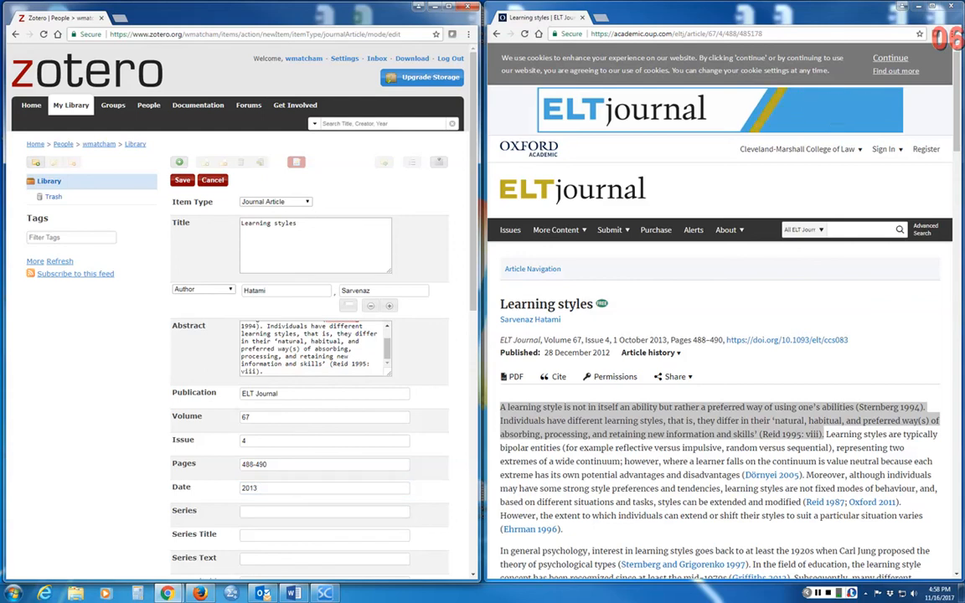
scroll(235, 335, "down", 1)
scroll(235, 335, "down", 1)
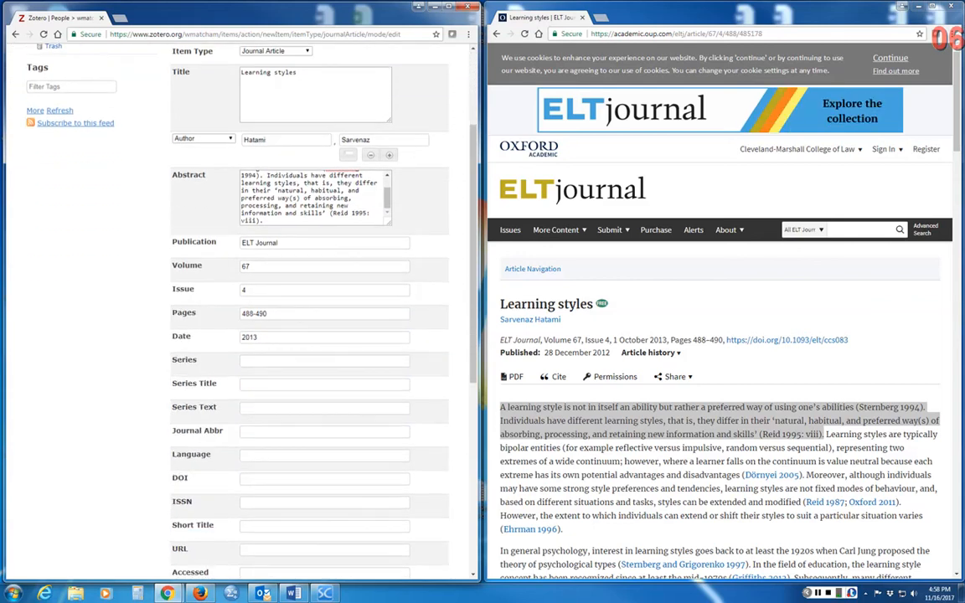
scroll(235, 335, "down", 1)
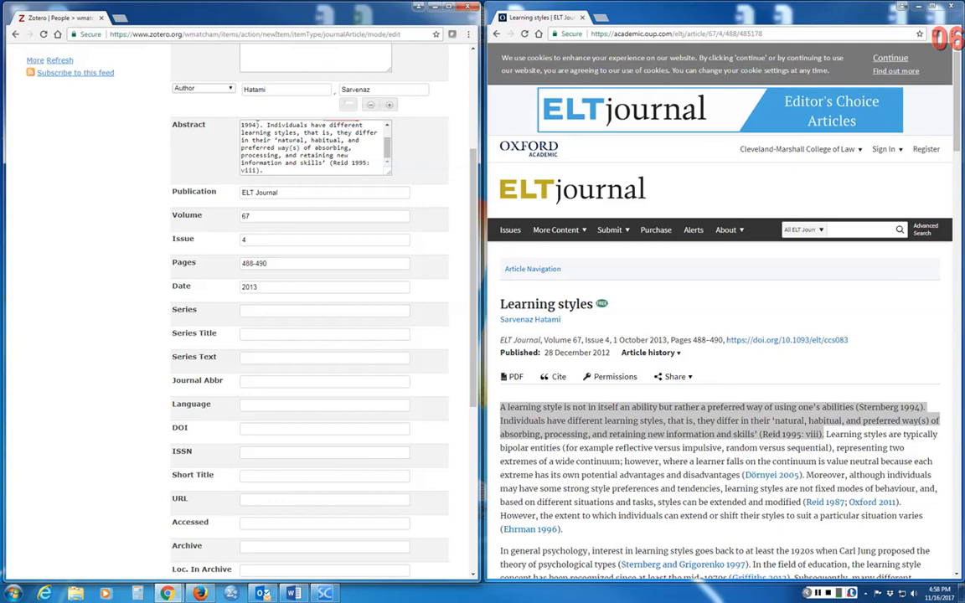
left_click_drag(849, 340, 726, 340)
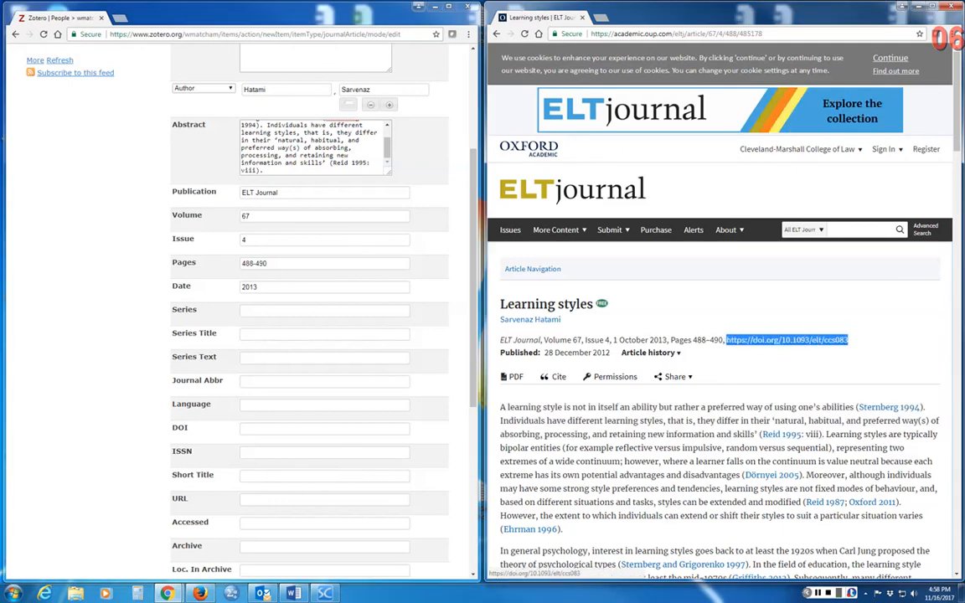
right_click(732, 341)
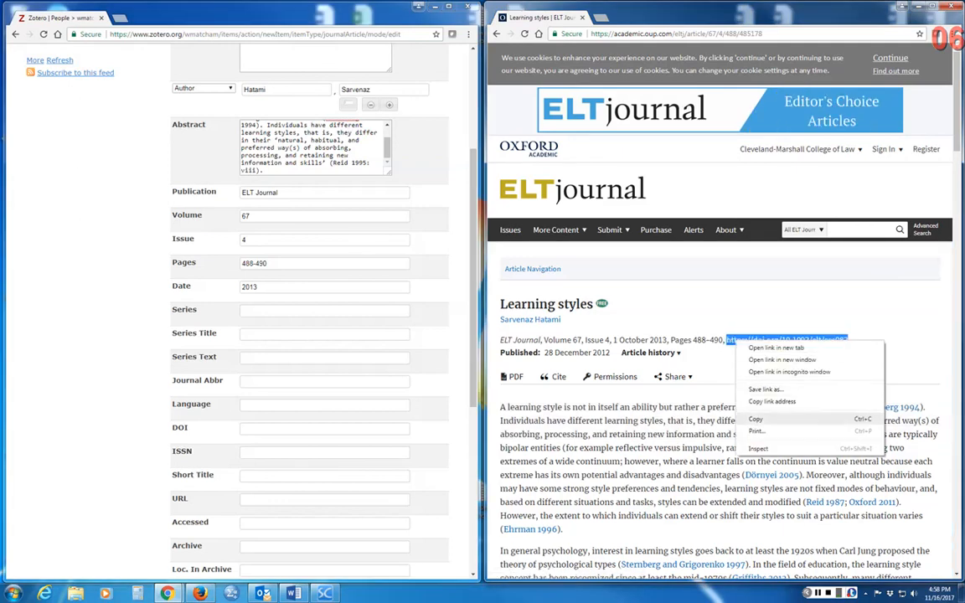
left_click(757, 419)
left_click(249, 429)
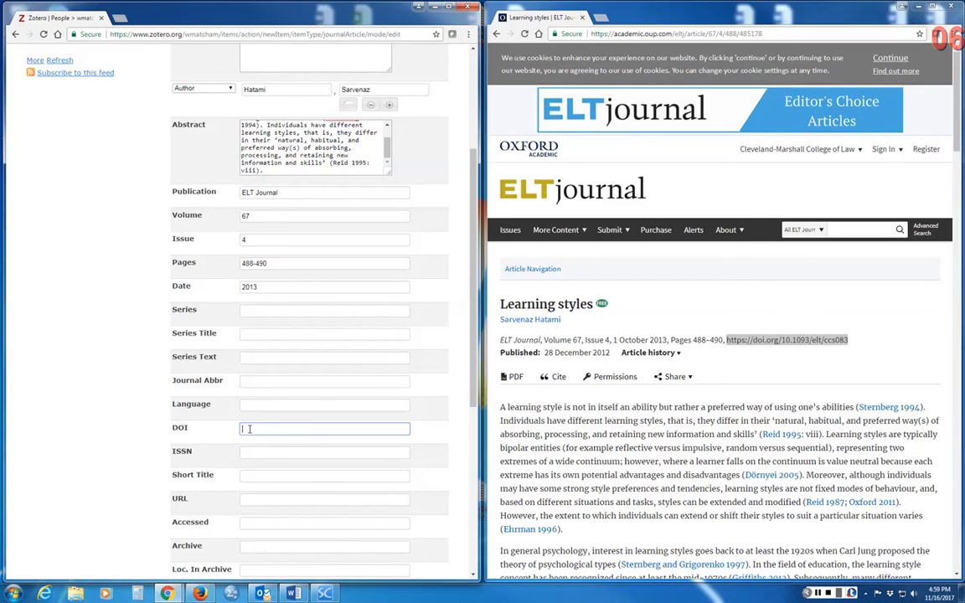
key("ctrl+v")
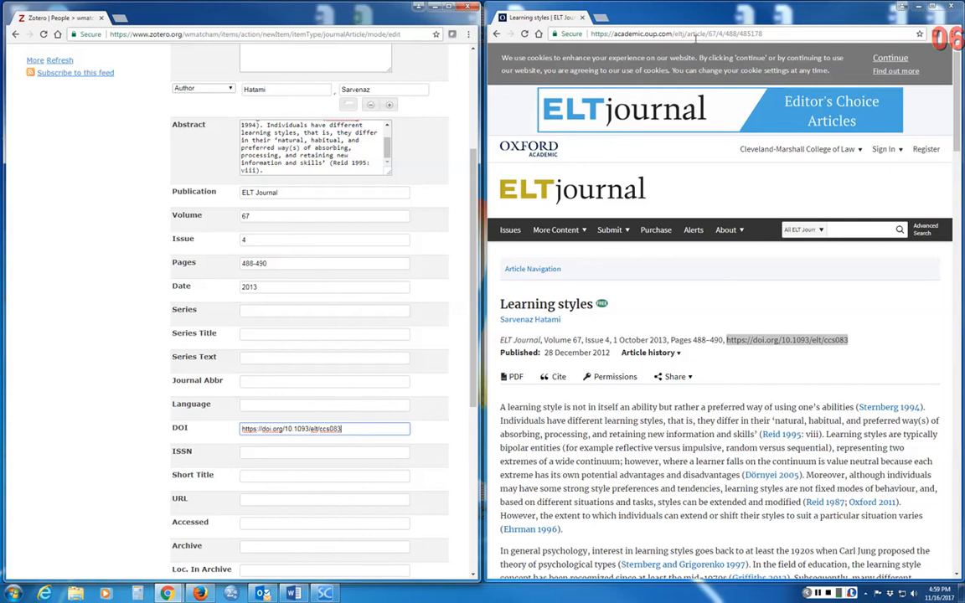
Copy the journal article page's web address into the item's URL field.
left_click(757, 35)
right_click(760, 35)
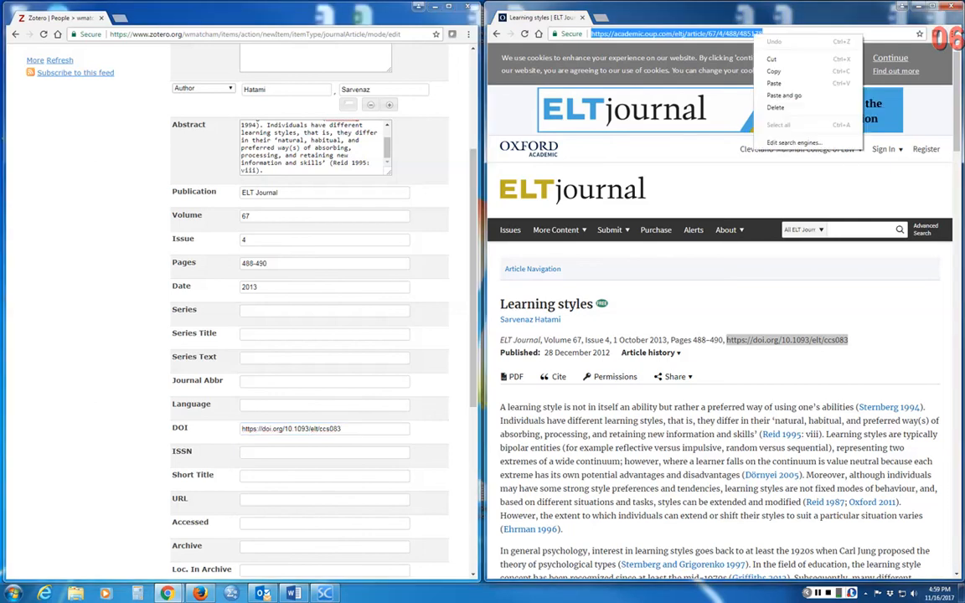
left_click(775, 71)
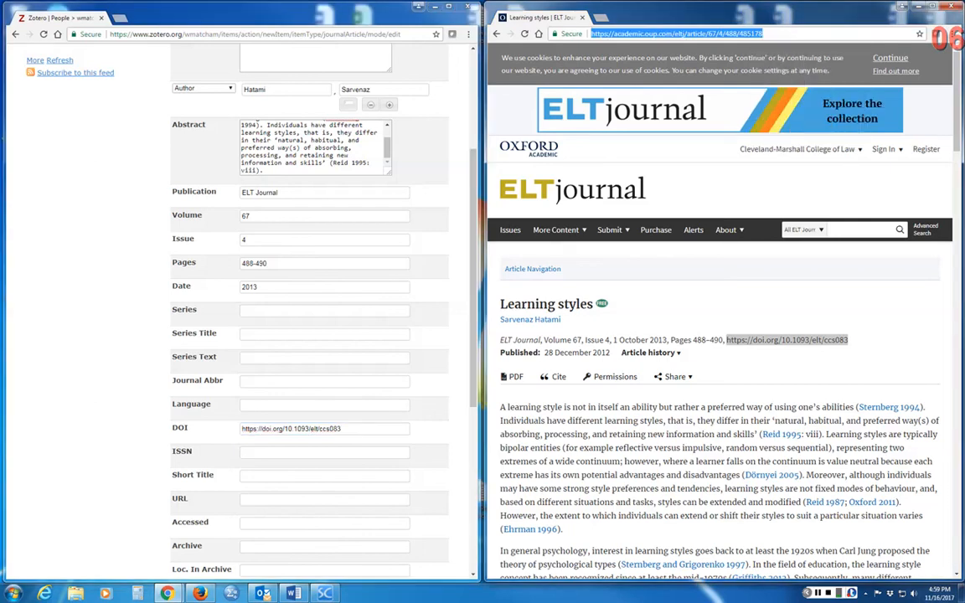
left_click(256, 499)
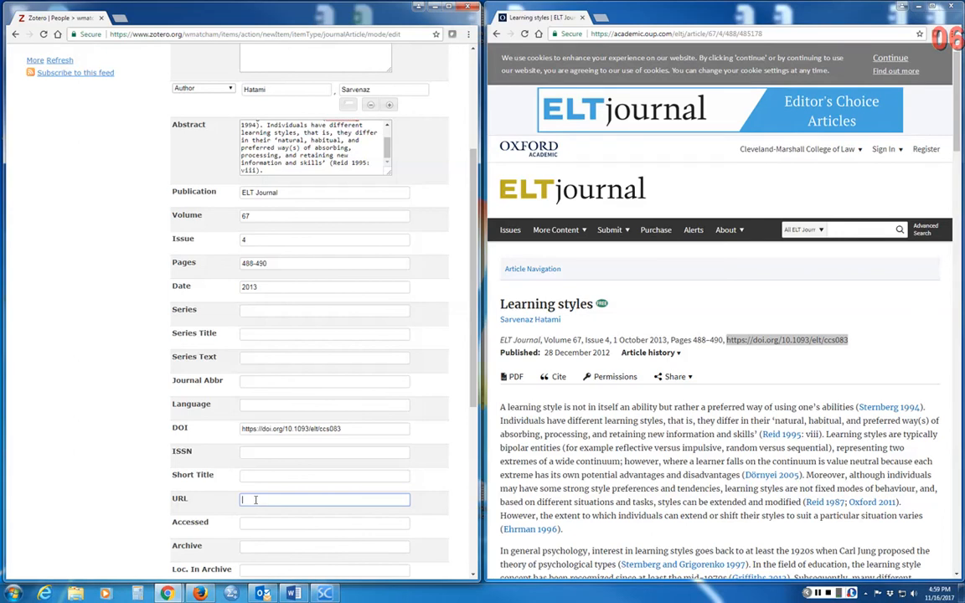
key("ctrl+v")
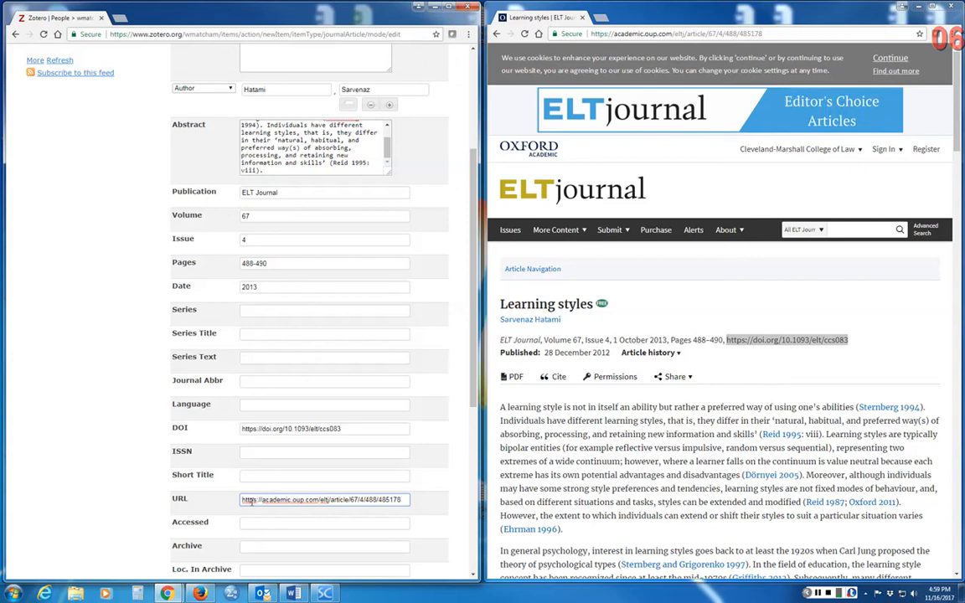
Clear the web address from the item's URL field.
key("BackSpace")
key("BackSpace")
key("BackSpace")
key("BackSpace")
key("BackSpace")
key("BackSpace")
key("BackSpace")
key("BackSpace")
key("BackSpace")
key("BackSpace")
key("BackSpace")
key("BackSpace")
key("BackSpace")
key("BackSpace")
key("BackSpace")
key("BackSpace")
key("BackSpace")
key("BackSpace")
key("BackSpace")
key("BackSpace")
key("BackSpace")
key("BackSpace")
key("BackSpace")
key("BackSpace")
key("BackSpace")
key("BackSpace")
key("BackSpace")
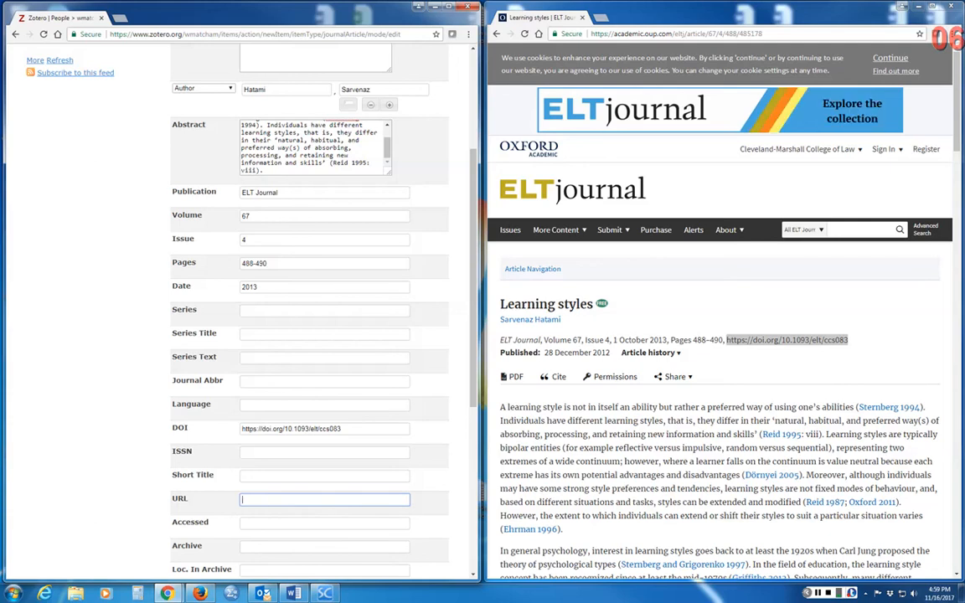
Tag the item with "Education".
scroll(239, 310, "down", 3)
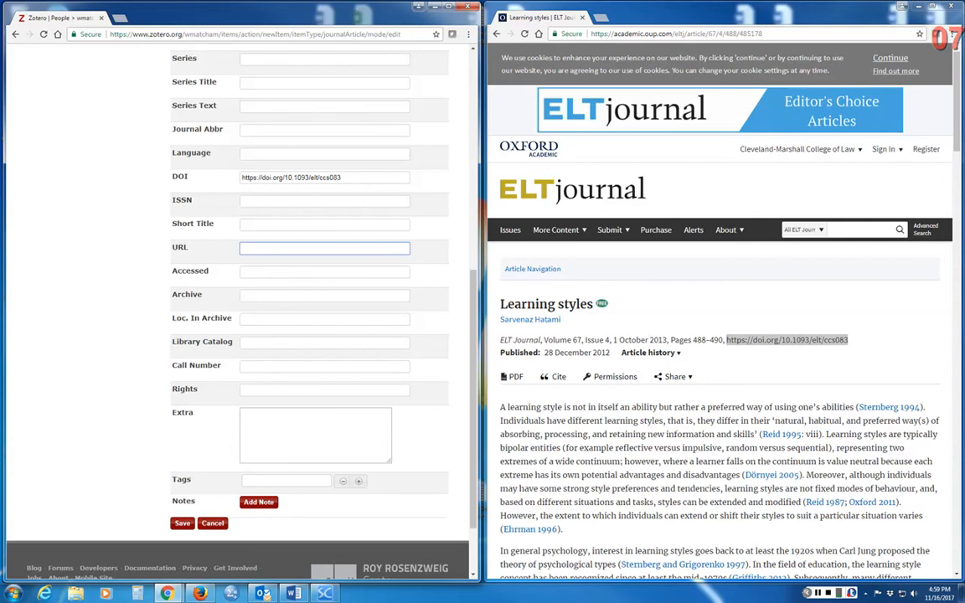
left_click(244, 480)
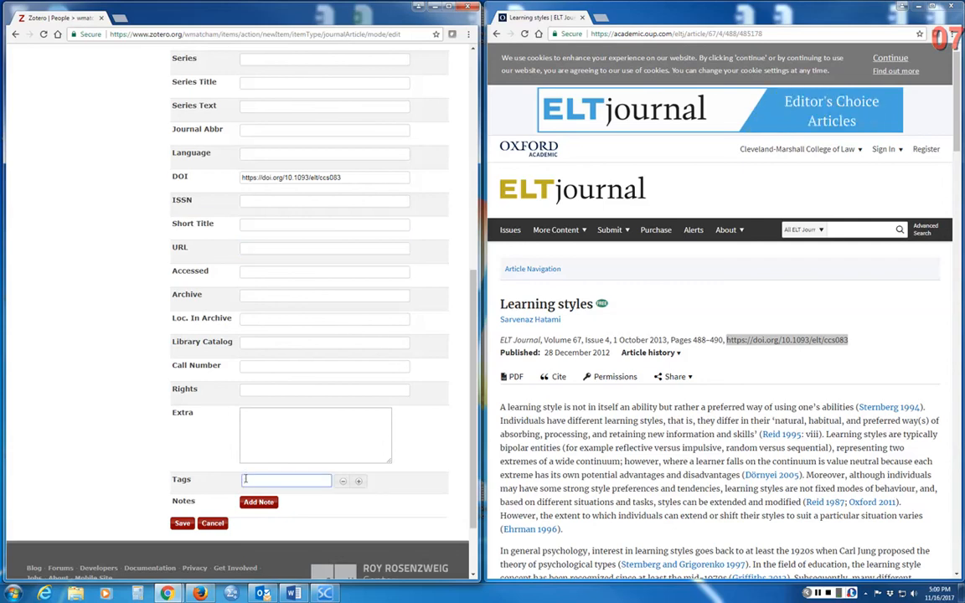
type("Education")
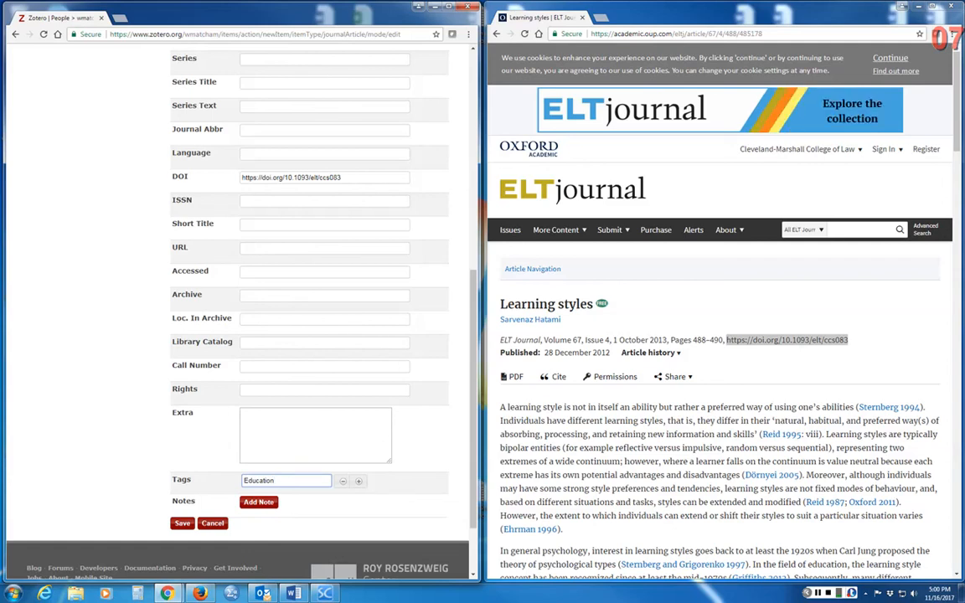
Add a blank note to the item and save the new journal article entry.
left_click(249, 503)
scroll(270, 528, "down", 2)
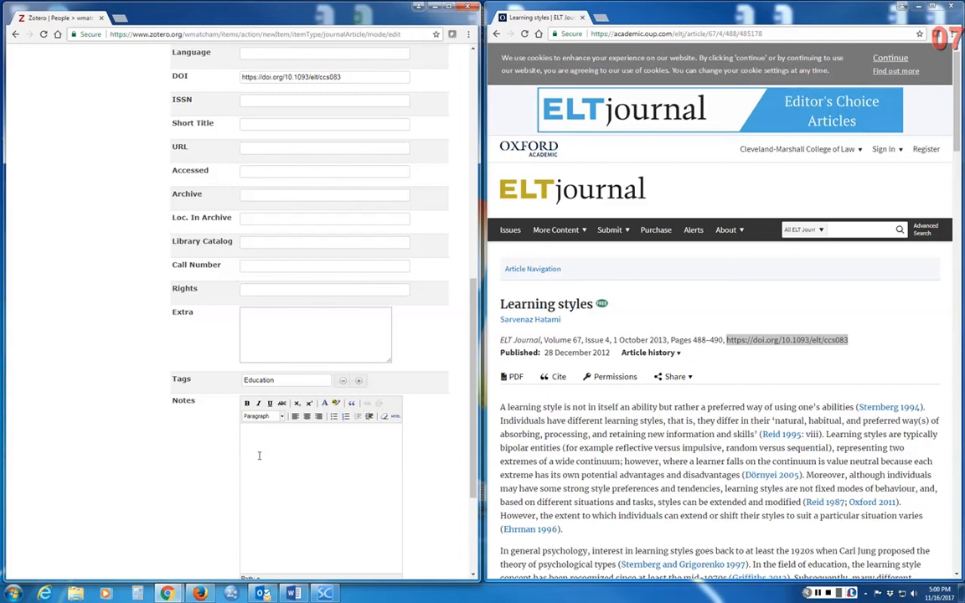
scroll(239, 310, "down", 3)
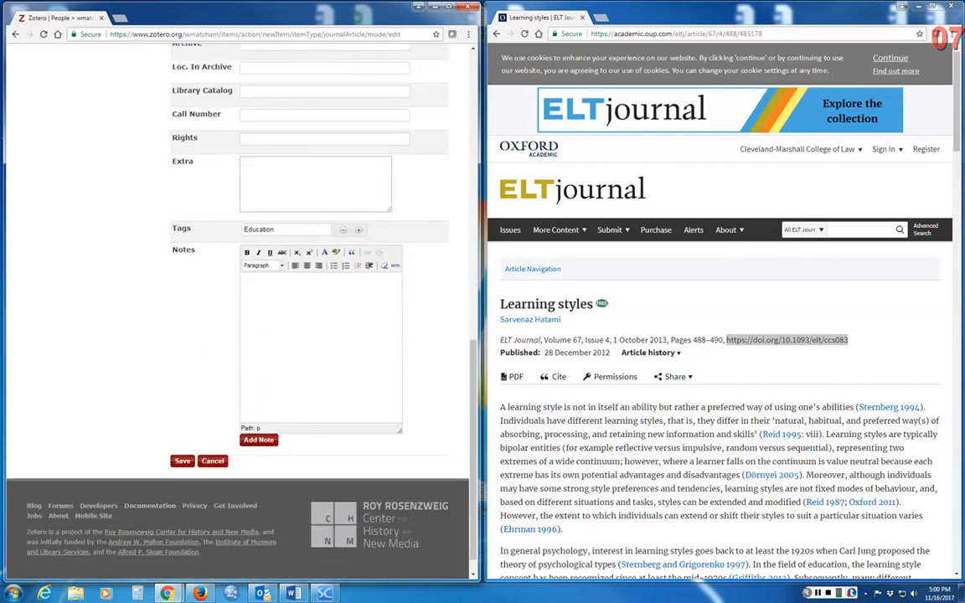
left_click(182, 461)
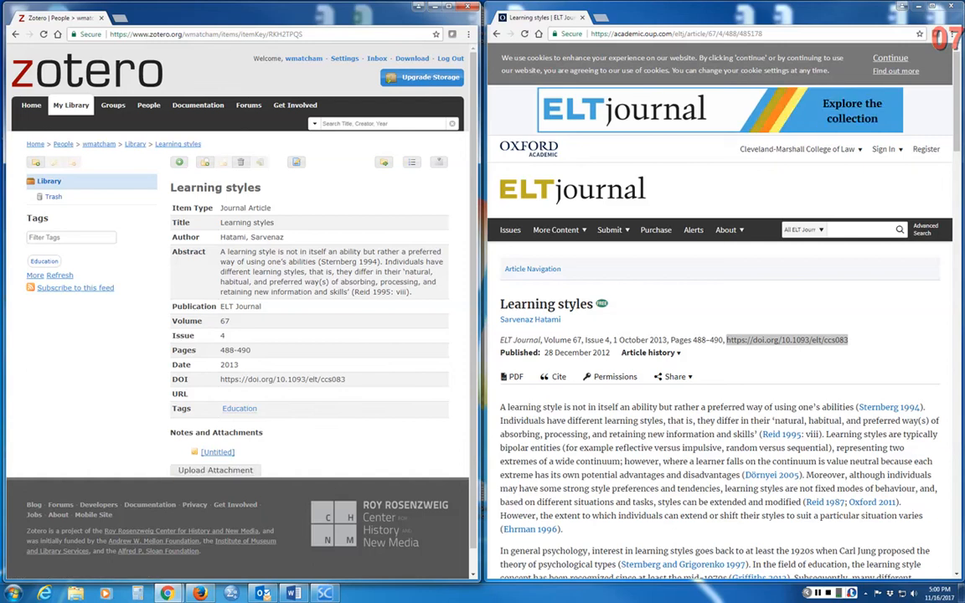
Open the article's PDF from the journal page and save it to the Desktop as "Learning Styles".
left_click(787, 340)
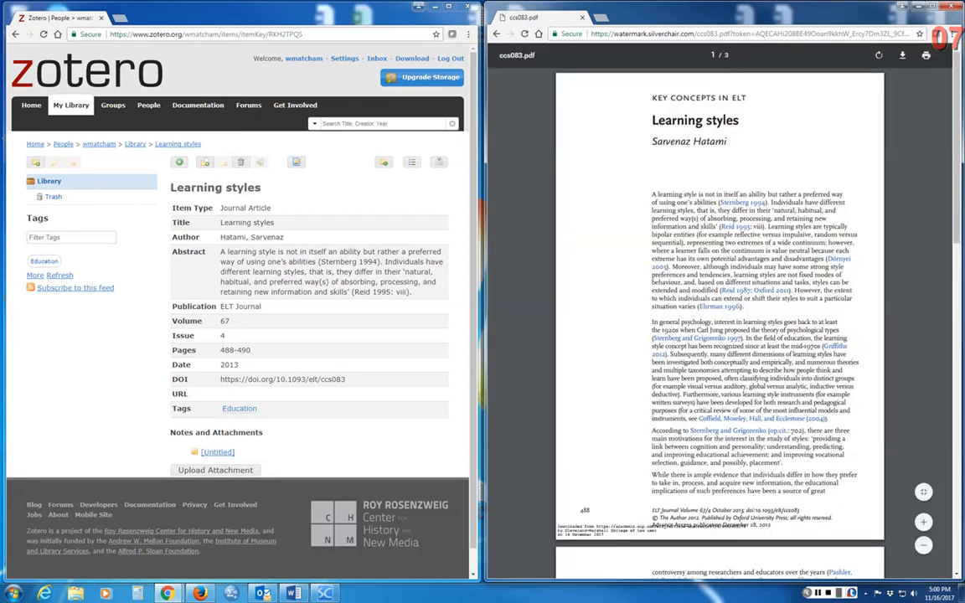
left_click(903, 56)
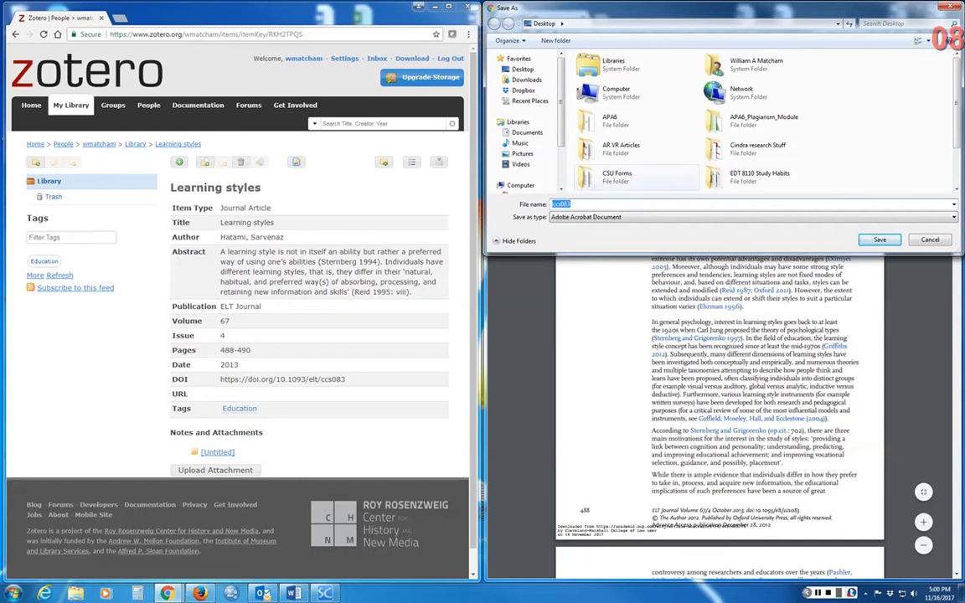
type("Learning St")
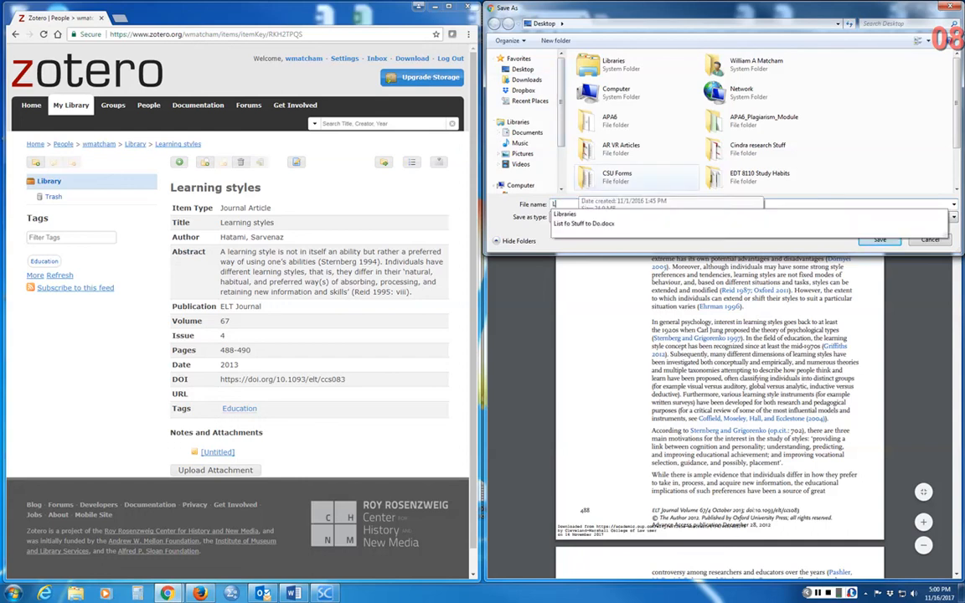
type("yles")
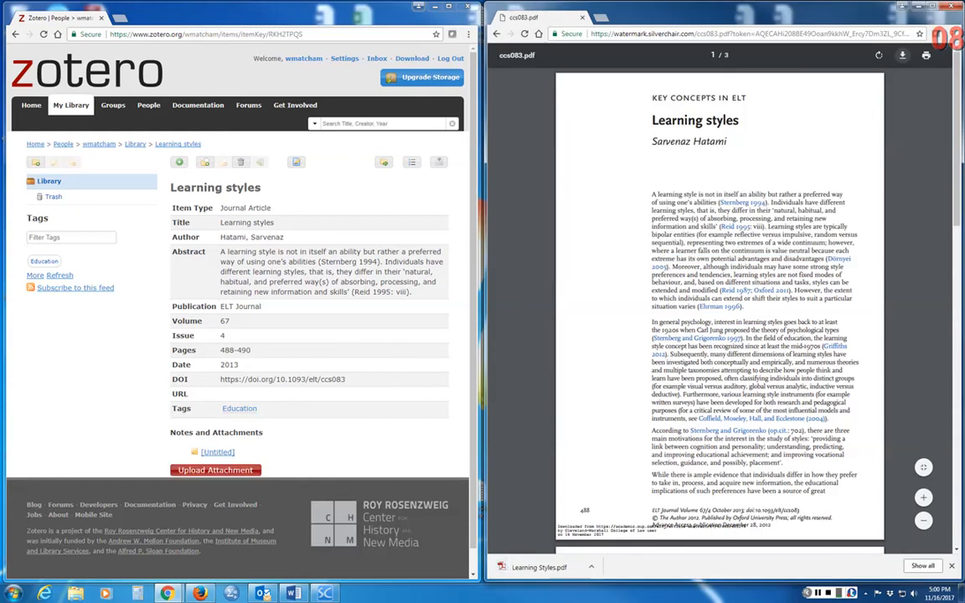
Upload the Desktop file Learning Styles.pdf as an attachment to the "Learning styles" item.
left_click(215, 470)
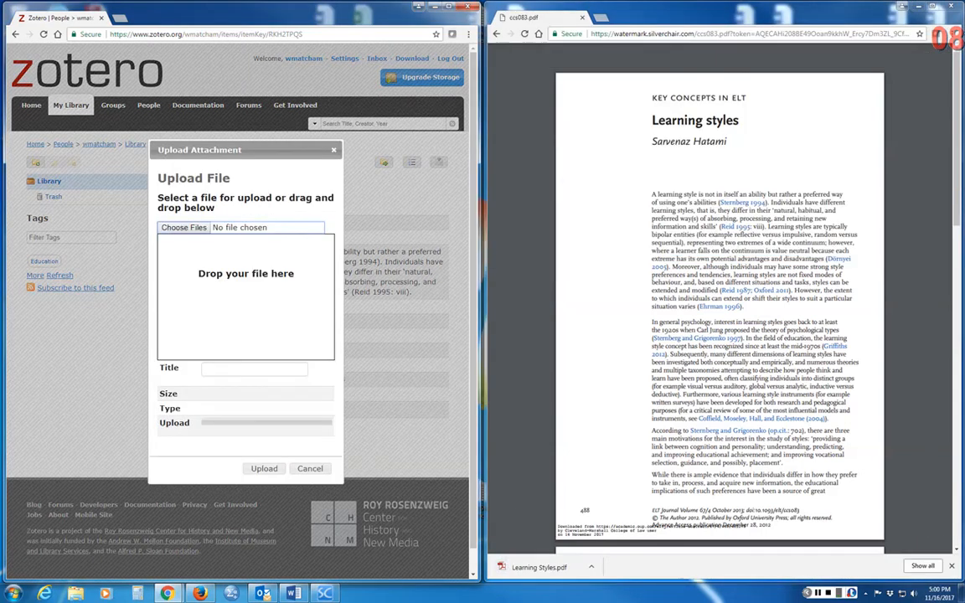
left_click_drag(251, 12, 483, 14)
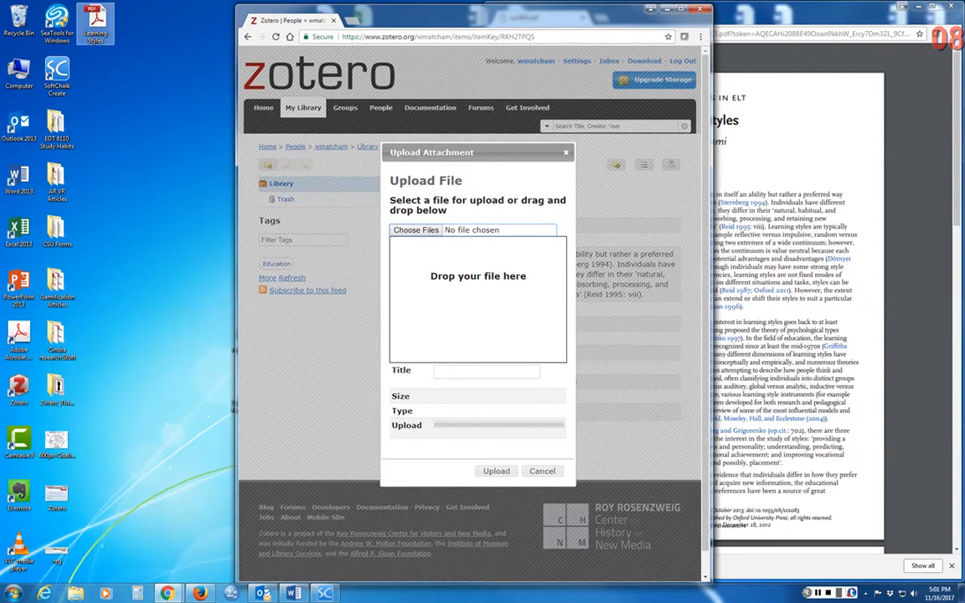
left_click_drag(95, 25, 493, 281)
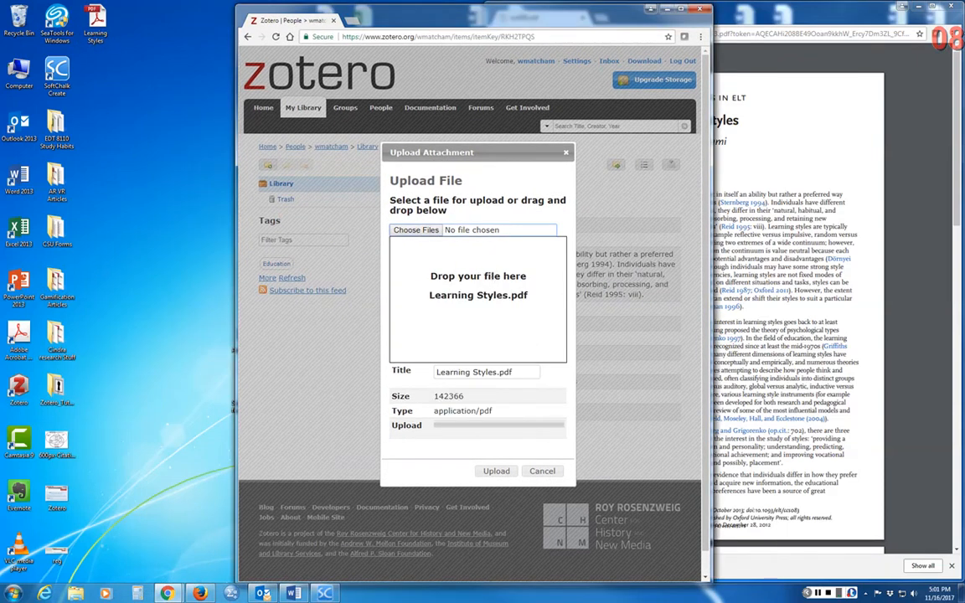
left_click(496, 471)
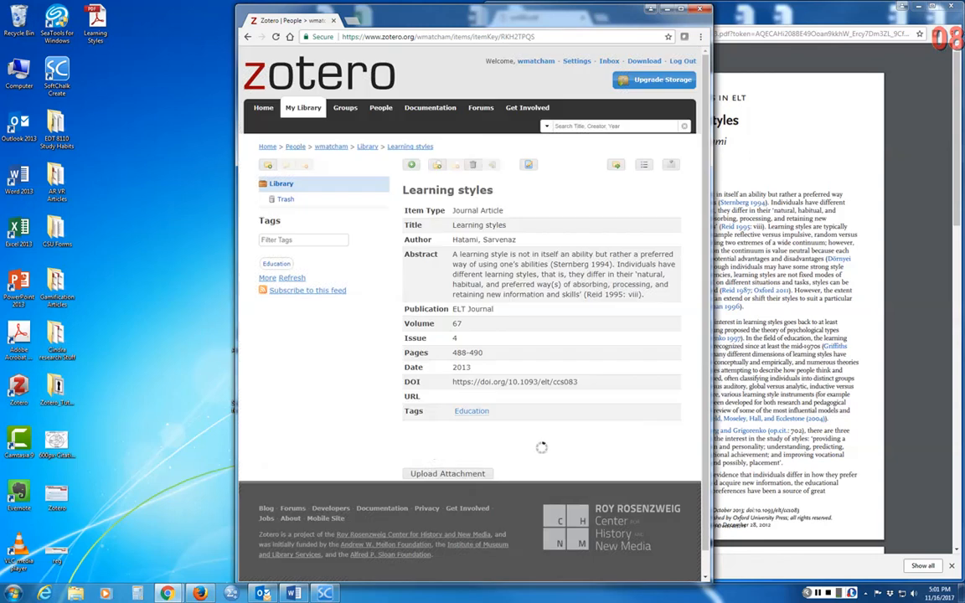